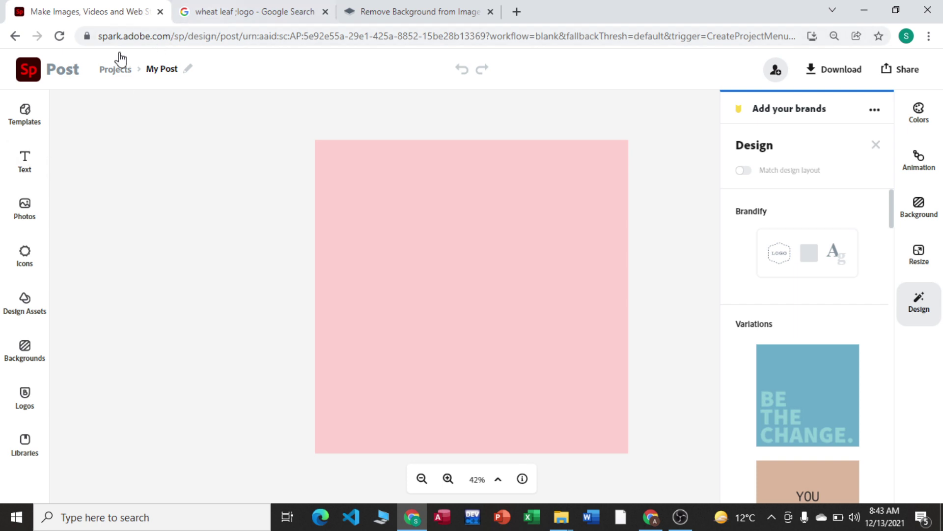
Save the enlarged golden wheat leaf wreath from the Google image results to Downloads as a JPEG image.
{"action": "left_click", "coordinate": [221, 19]}
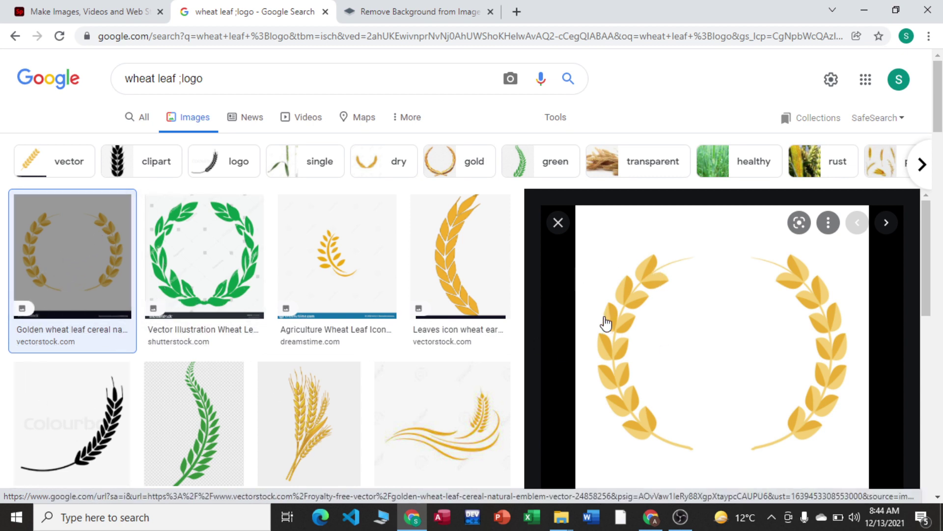
{"action": "scroll", "coordinate": [612, 290], "scroll_direction": "down", "scroll_amount": 3}
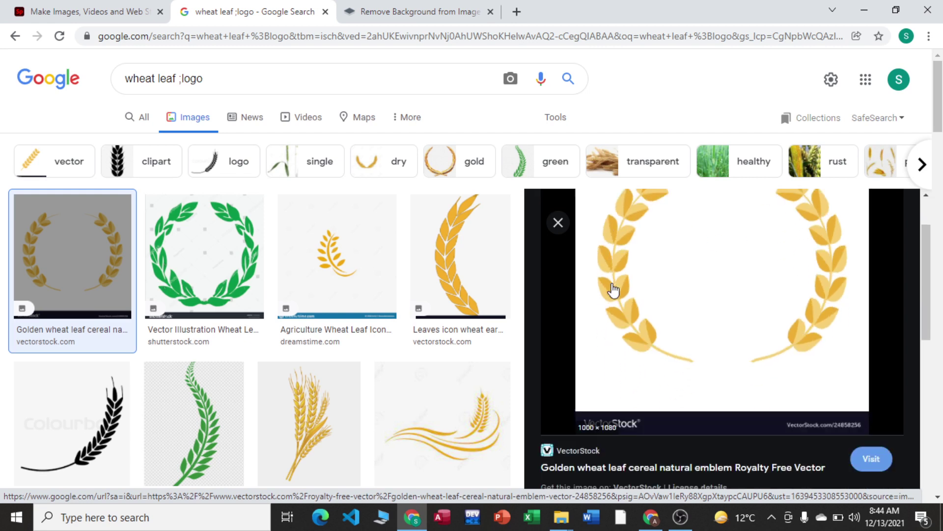
{"action": "scroll", "coordinate": [913, 250], "scroll_direction": "up", "scroll_amount": 3}
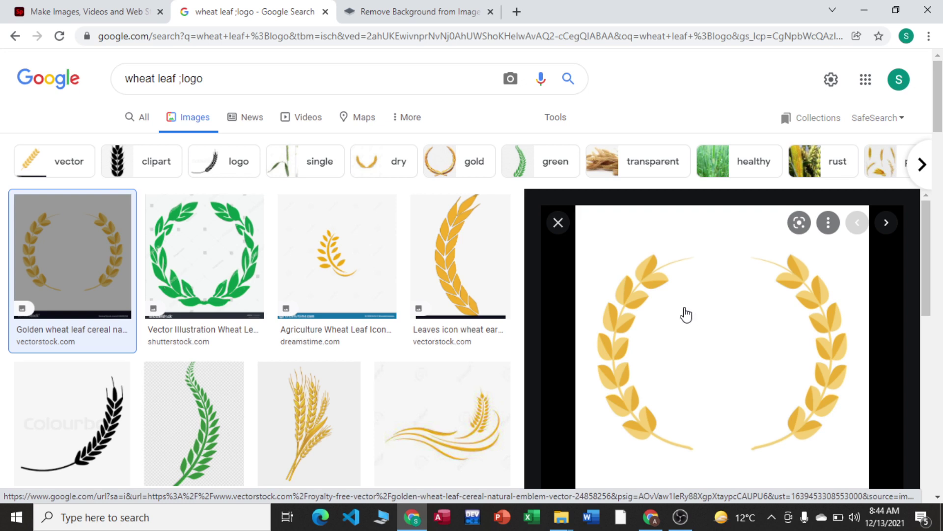
{"action": "right_click", "coordinate": [655, 290]}
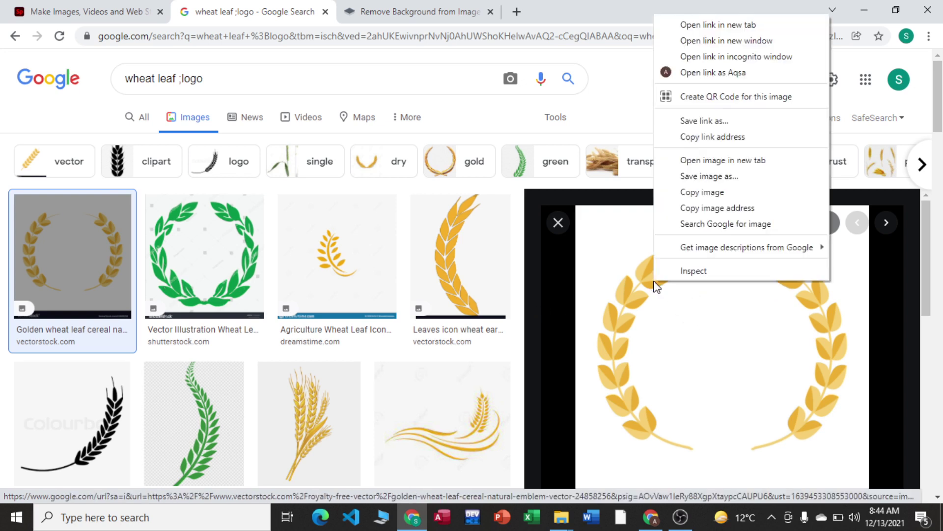
{"action": "left_click", "coordinate": [716, 178]}
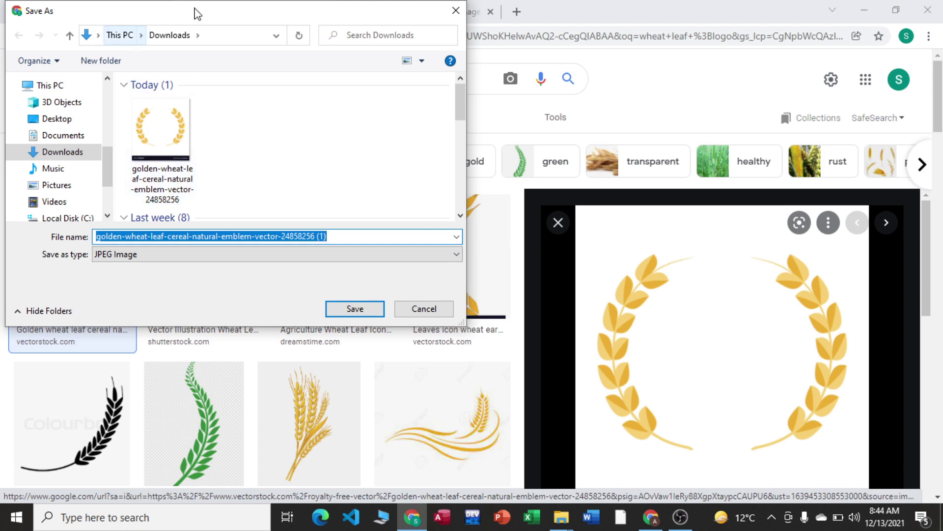
{"action": "left_click", "coordinate": [364, 310]}
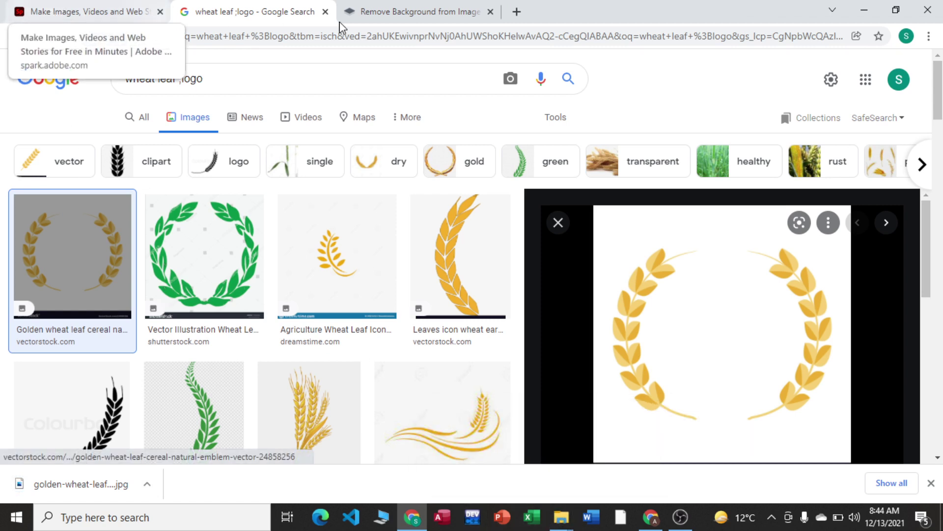
Switch to Adobe Spark Post and upload the photo "golden-wheat-leaf-cereal-natural-emblem-vector-24858256 (1)" onto the canvas.
{"action": "left_click", "coordinate": [104, 14]}
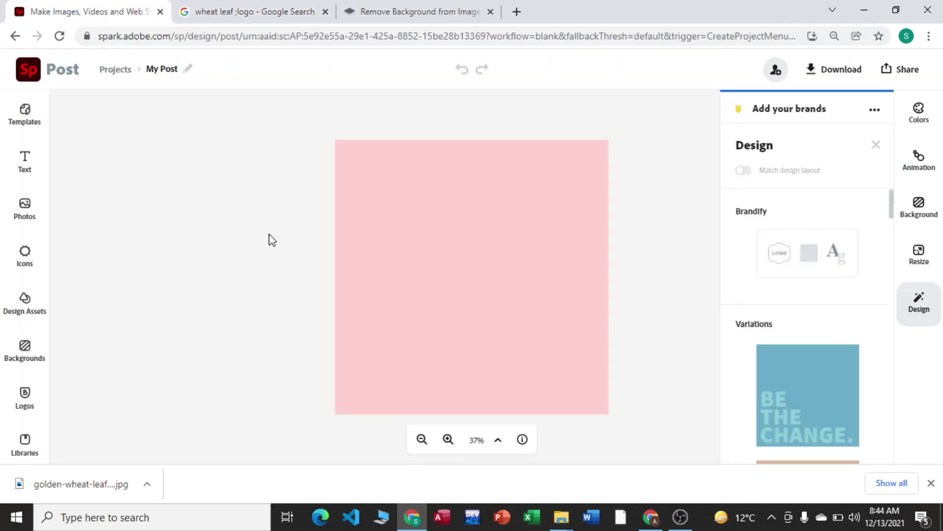
{"action": "left_click", "coordinate": [447, 440]}
{"action": "left_click", "coordinate": [420, 441]}
{"action": "left_click", "coordinate": [932, 483]}
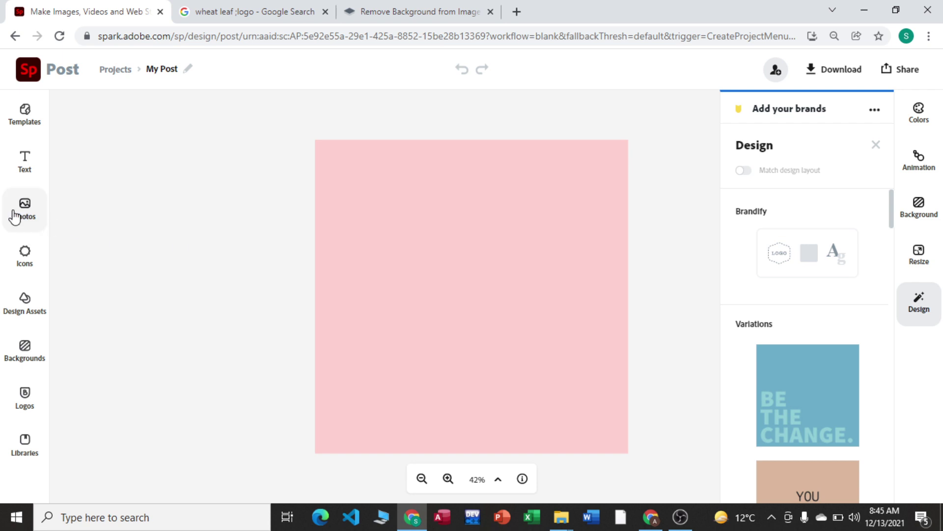
{"action": "left_click", "coordinate": [27, 222]}
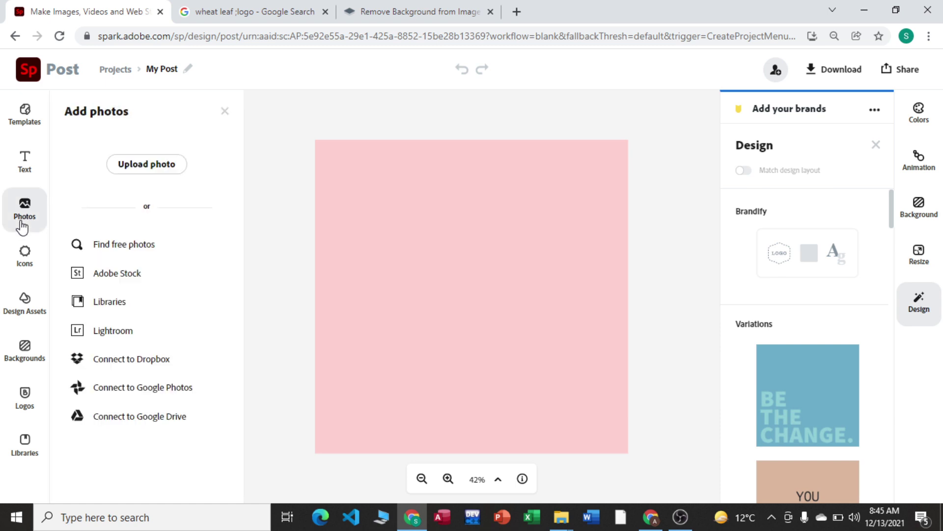
{"action": "left_click", "coordinate": [150, 175]}
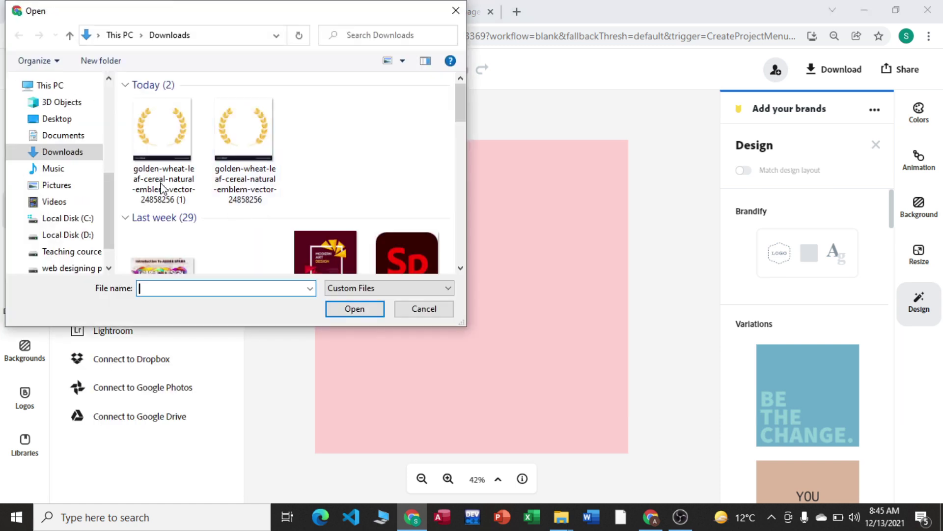
{"action": "left_click", "coordinate": [158, 147]}
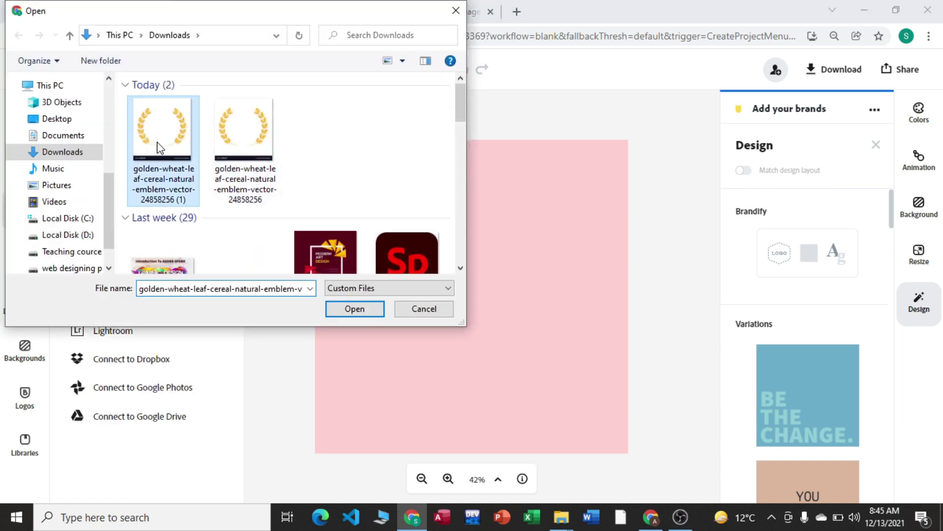
{"action": "left_click", "coordinate": [353, 309]}
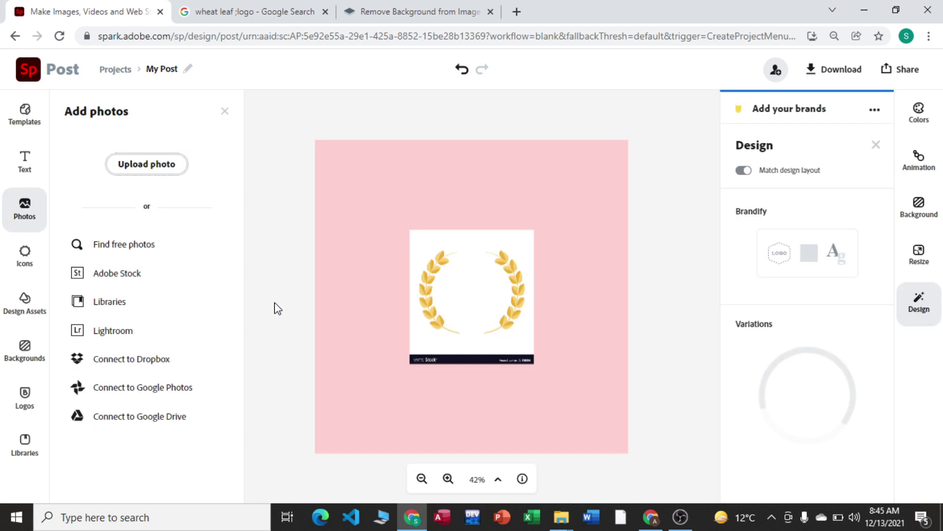
Close the photo options and enlarge the wreath picture so it covers most of the pink canvas.
{"action": "left_click", "coordinate": [224, 111]}
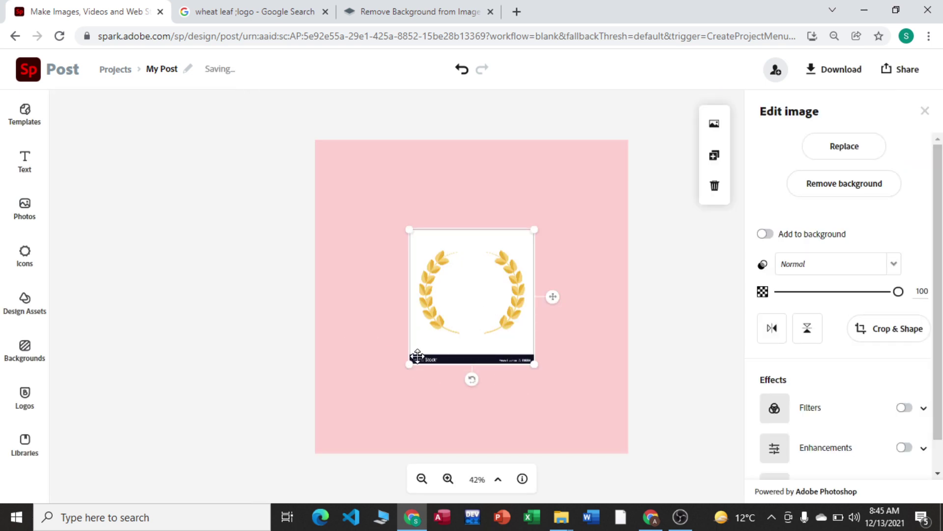
{"action": "left_click_drag", "start_coordinate": [409, 365], "coordinate": [354, 420]}
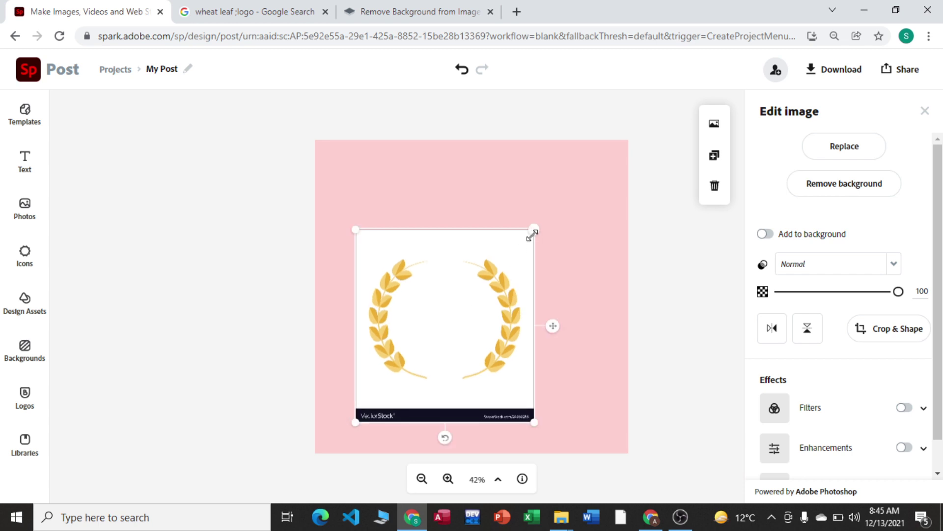
{"action": "left_click_drag", "start_coordinate": [532, 234], "coordinate": [601, 158]}
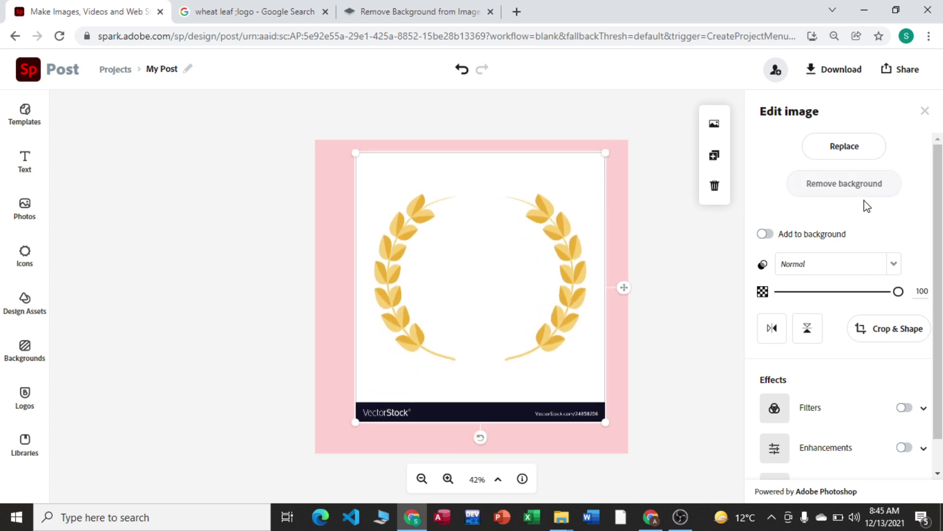
Try out the wreath picture's opacity and Filters effect, returning the opacity to 100 and switching the filter off.
{"action": "scroll", "coordinate": [836, 372], "scroll_direction": "down", "scroll_amount": 1}
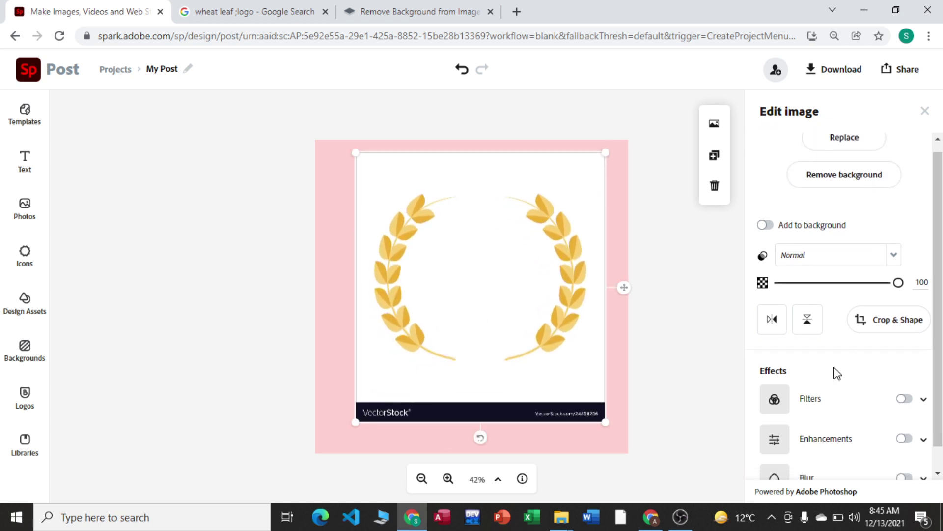
{"action": "scroll", "coordinate": [840, 289], "scroll_direction": "up", "scroll_amount": 1}
{"action": "left_click_drag", "start_coordinate": [789, 293], "coordinate": [915, 295]}
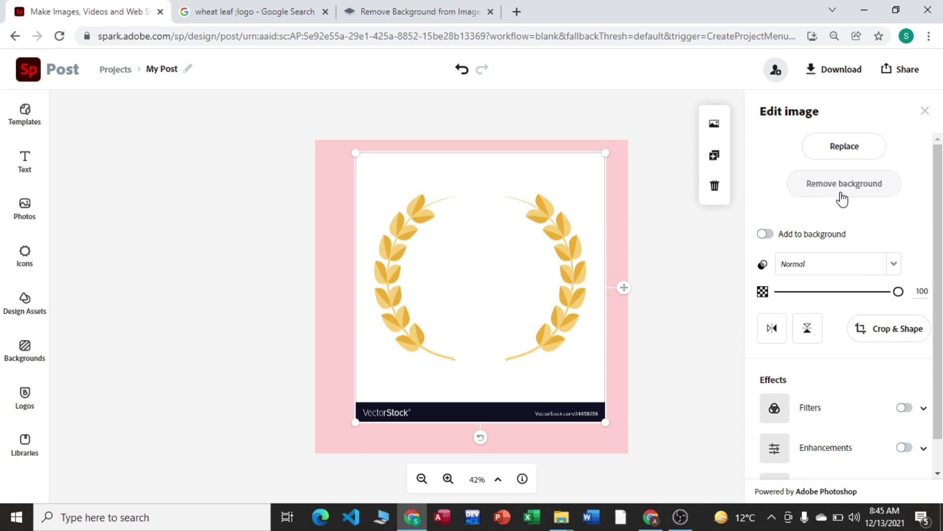
{"action": "scroll", "coordinate": [825, 275], "scroll_direction": "down", "scroll_amount": 1}
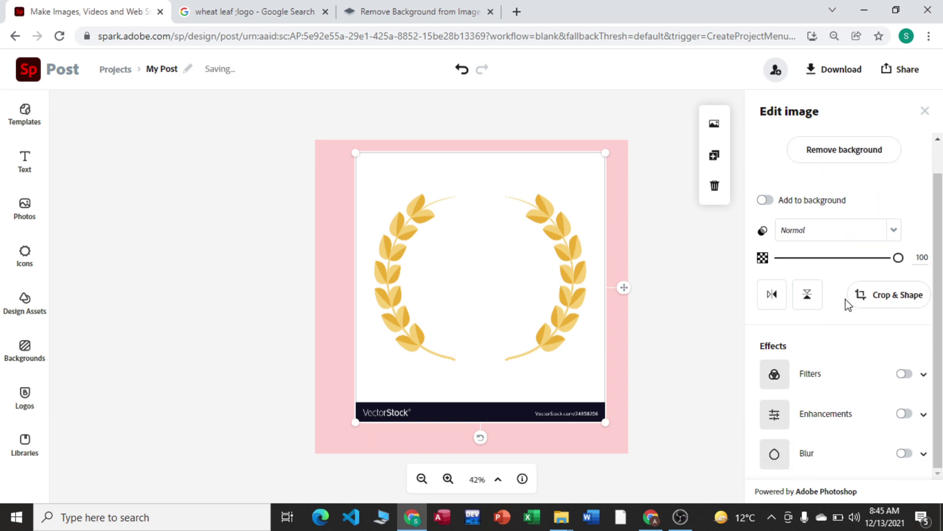
{"action": "left_click", "coordinate": [904, 374]}
{"action": "left_click", "coordinate": [904, 374]}
Try the Enhancements and Blur effects on the wreath picture and switch both off again.
{"action": "left_click", "coordinate": [913, 415]}
{"action": "scroll", "coordinate": [848, 398], "scroll_direction": "down", "scroll_amount": 4}
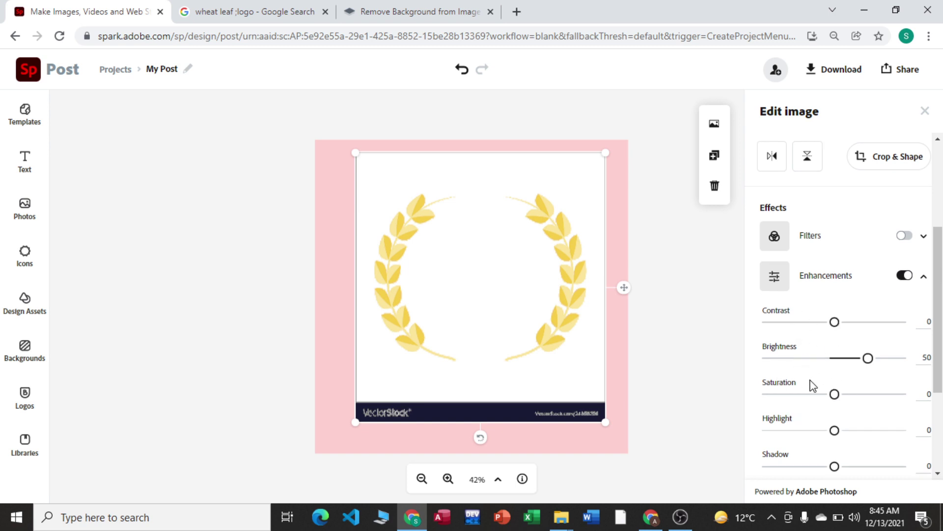
{"action": "left_click", "coordinate": [904, 276]}
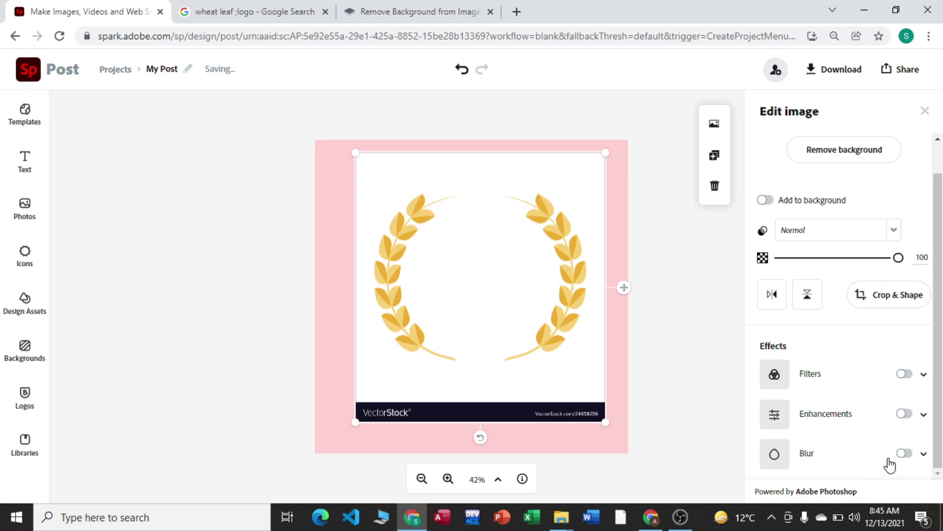
{"action": "left_click", "coordinate": [904, 453]}
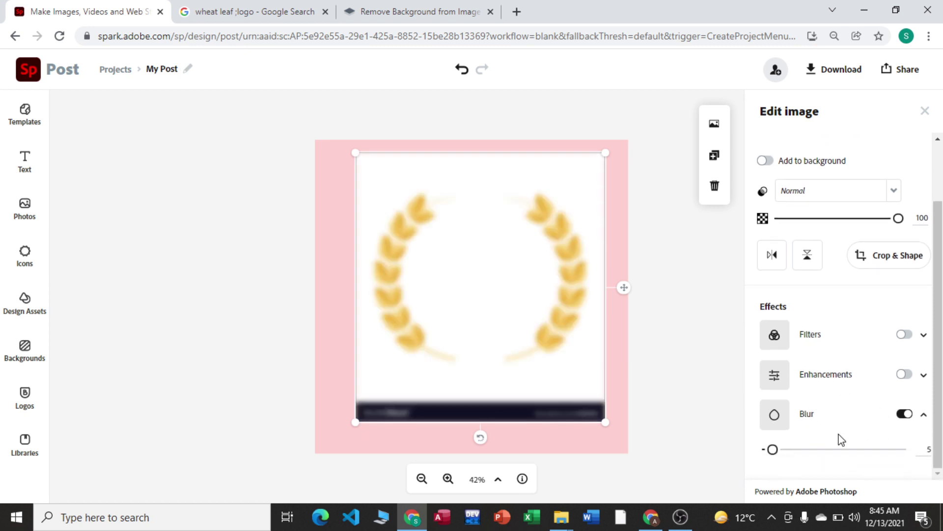
{"action": "mouse_move", "coordinate": [773, 450]}
{"action": "left_mouse_down"}
{"action": "mouse_move", "coordinate": [844, 451]}
{"action": "mouse_move", "coordinate": [794, 459]}
{"action": "mouse_move", "coordinate": [765, 450]}
{"action": "left_mouse_up"}
{"action": "left_click", "coordinate": [904, 414]}
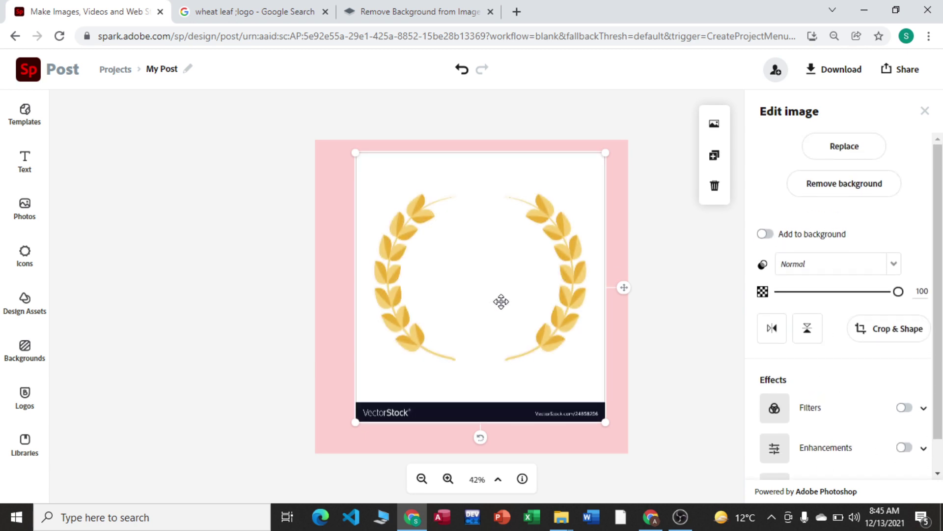
Try the built-in background removal on the wreath picture, discard the cutout and delete the picture.
{"action": "left_click", "coordinate": [830, 192]}
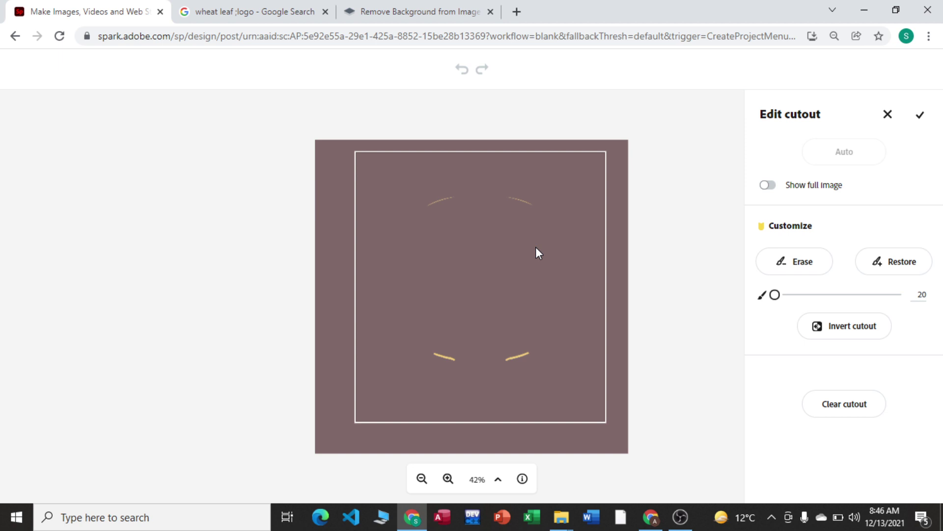
{"action": "left_click", "coordinate": [888, 115]}
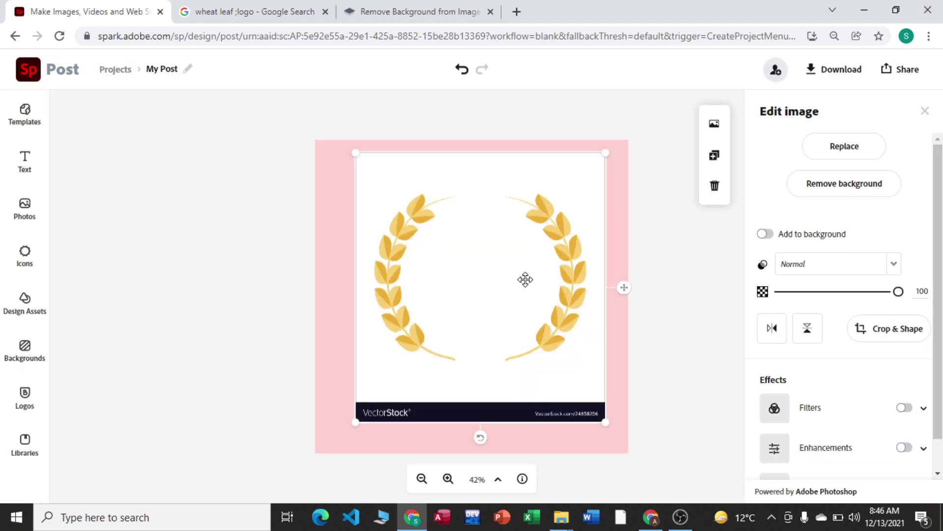
{"action": "key", "text": "Delete"}
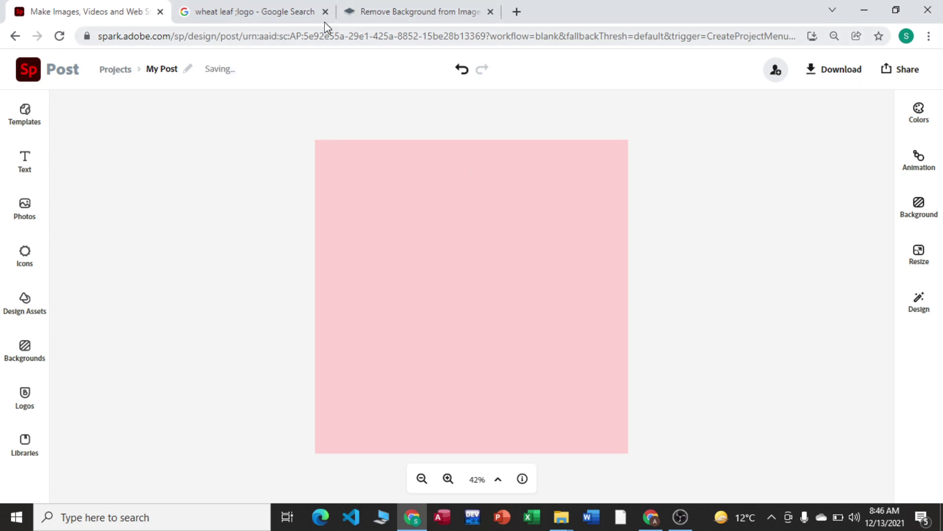
Switch to remove.bg, remove the background of "golden-wheat-leaf-cereal-natural-emblem-vector-24858256 (1)" and download the preview-size result.
{"action": "left_click", "coordinate": [404, 11]}
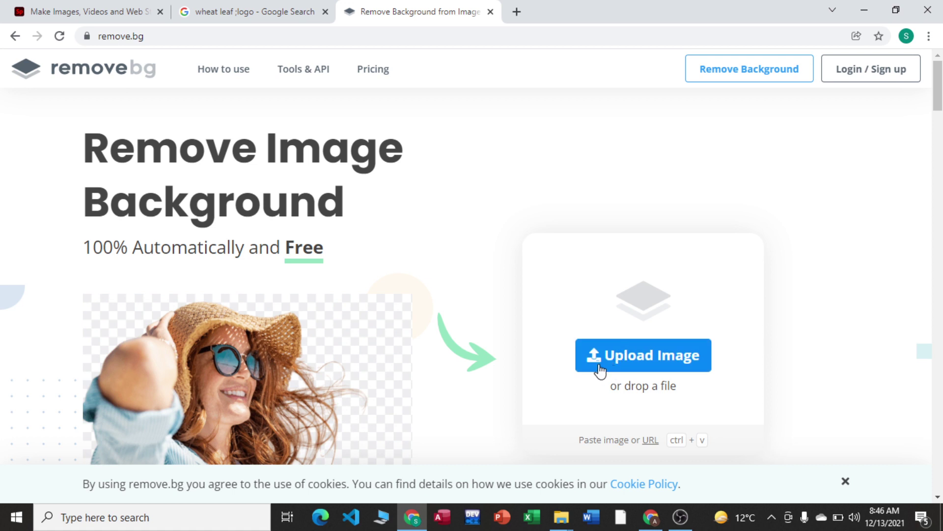
{"action": "left_click", "coordinate": [611, 363]}
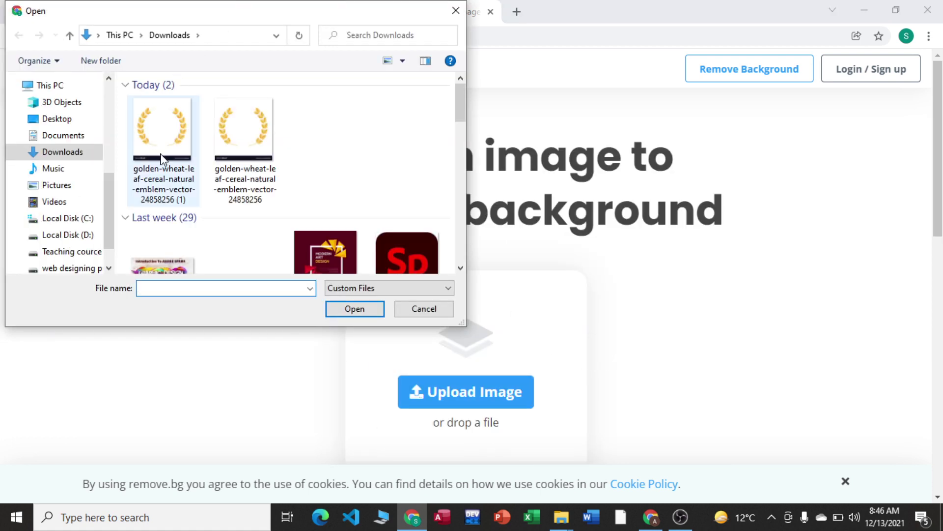
{"action": "left_click", "coordinate": [177, 167]}
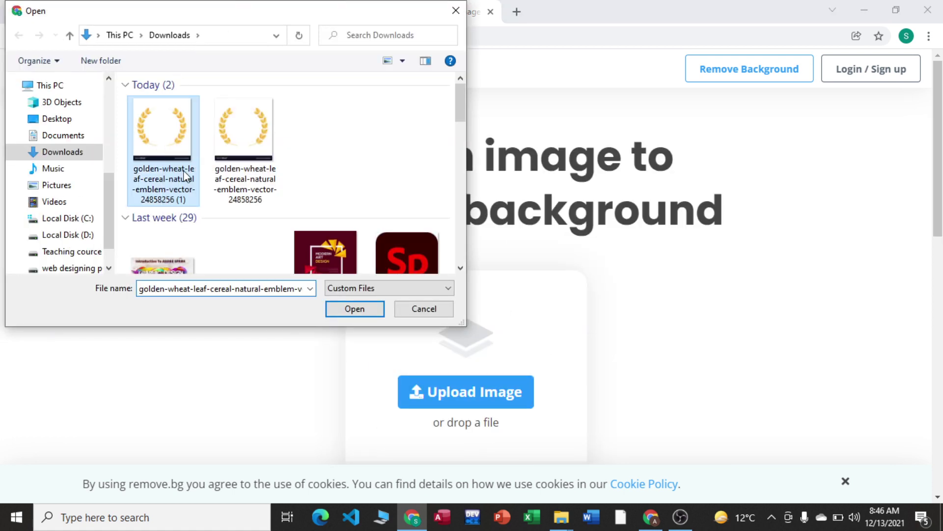
{"action": "left_click", "coordinate": [362, 312]}
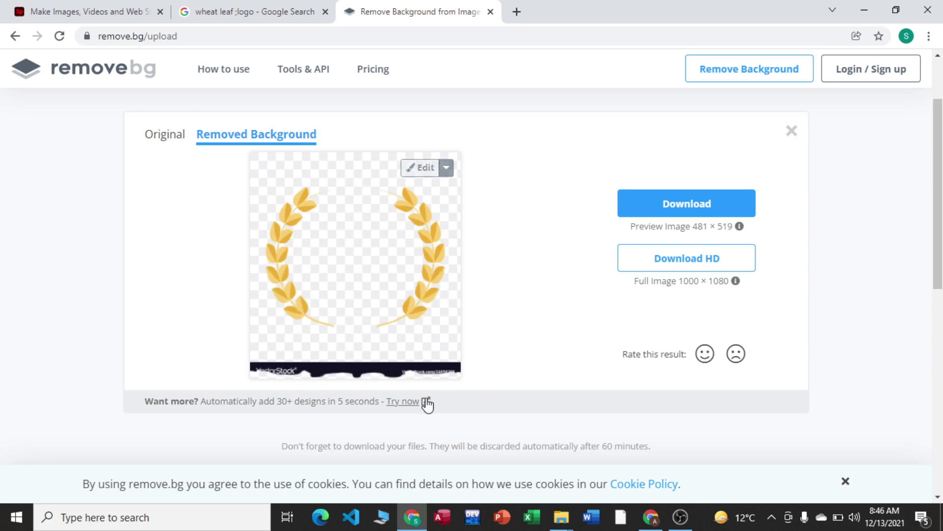
{"action": "left_click", "coordinate": [710, 209]}
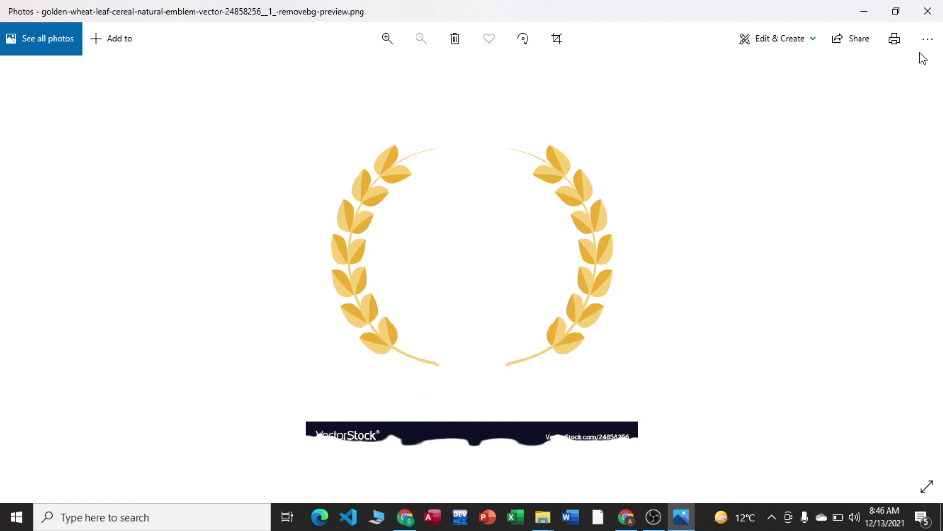
{"action": "left_click", "coordinate": [928, 9]}
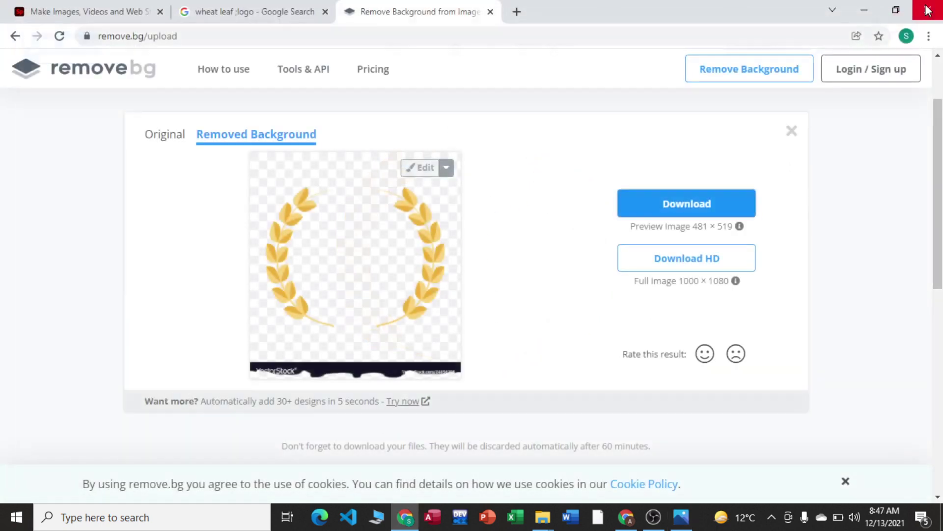
Return to Adobe Spark Post and upload the background-removed wreath image from Downloads to the canvas.
{"action": "left_click", "coordinate": [43, 13]}
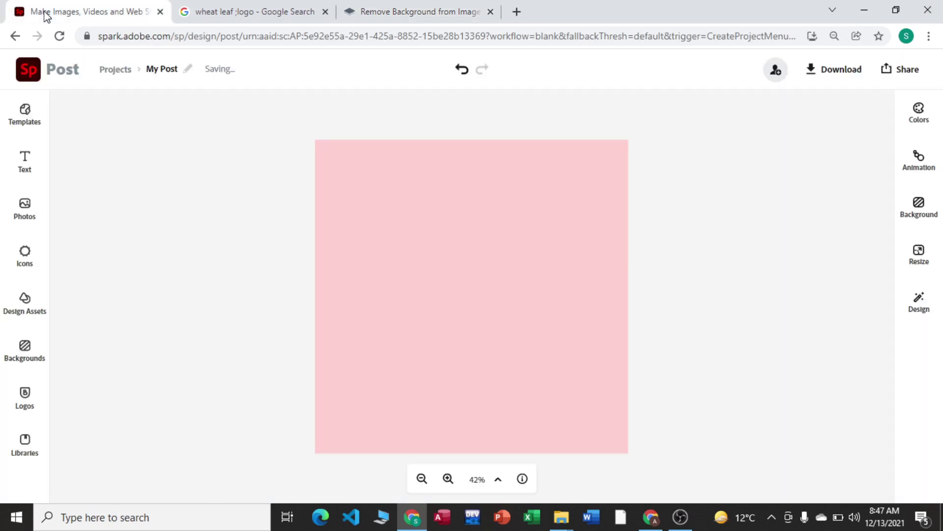
{"action": "left_click", "coordinate": [28, 218]}
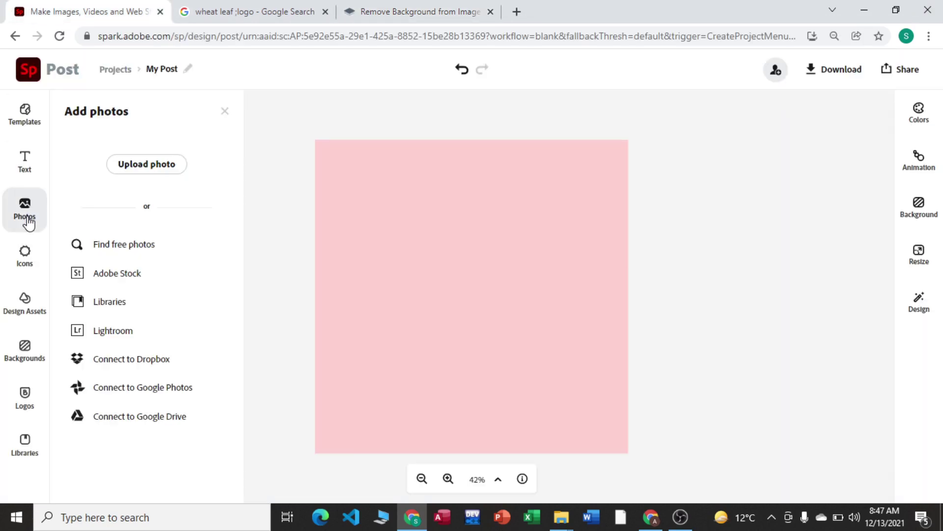
{"action": "left_click", "coordinate": [139, 170]}
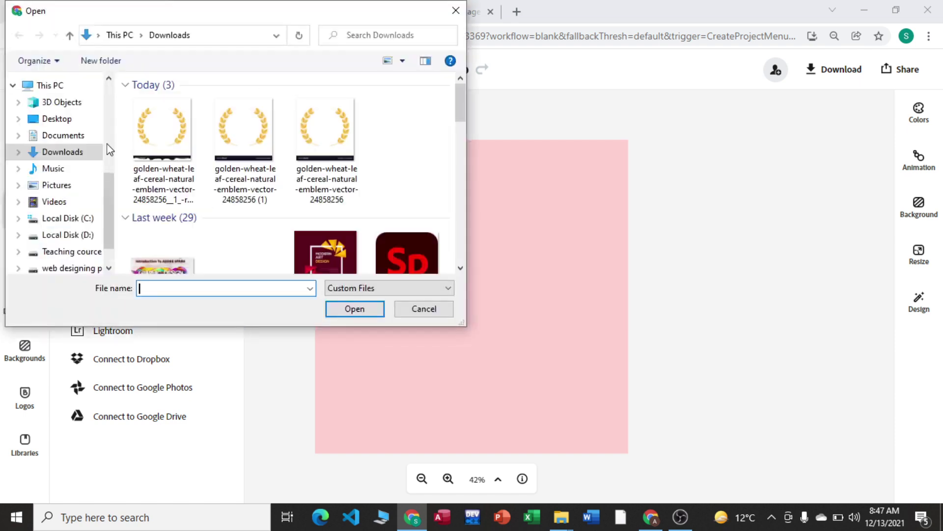
{"action": "left_click", "coordinate": [167, 140]}
{"action": "left_click", "coordinate": [350, 314]}
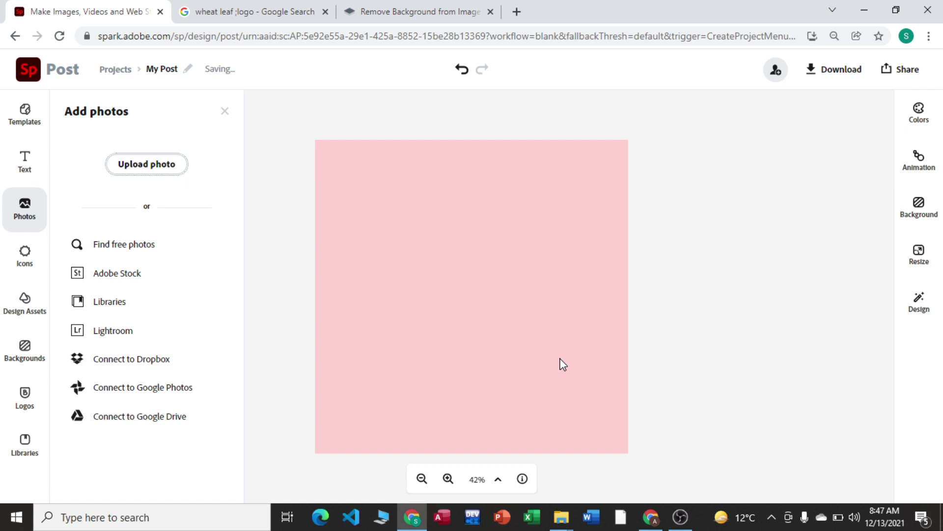
Reload the post's page, discarding the attempted enlargement of the blank image and preventing additional reload dialogs.
{"action": "left_click", "coordinate": [226, 112]}
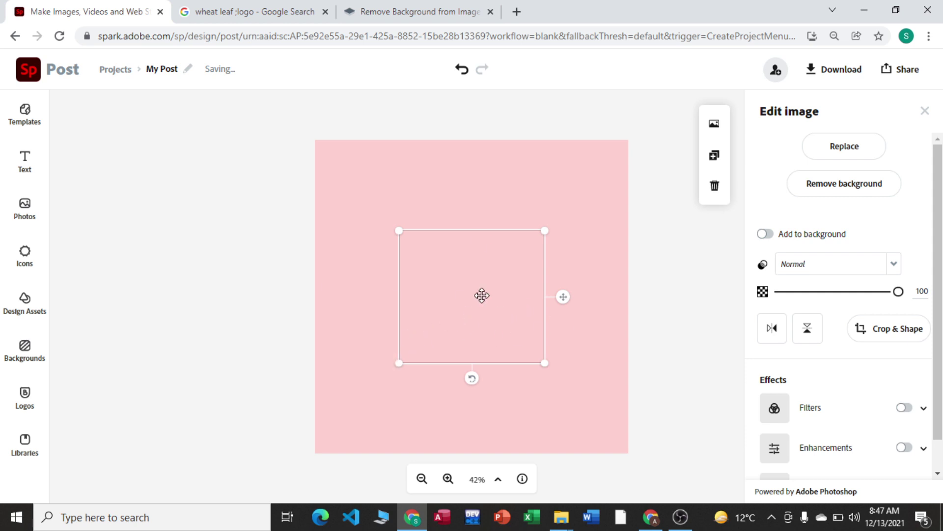
{"action": "left_click_drag", "start_coordinate": [399, 363], "coordinate": [338, 418]}
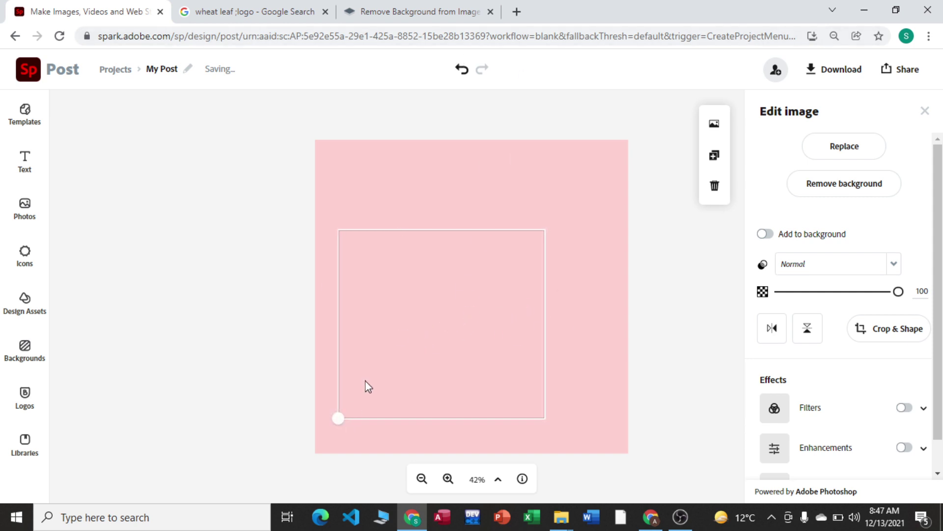
{"action": "left_click", "coordinate": [559, 43]}
{"action": "key", "text": "Return"}
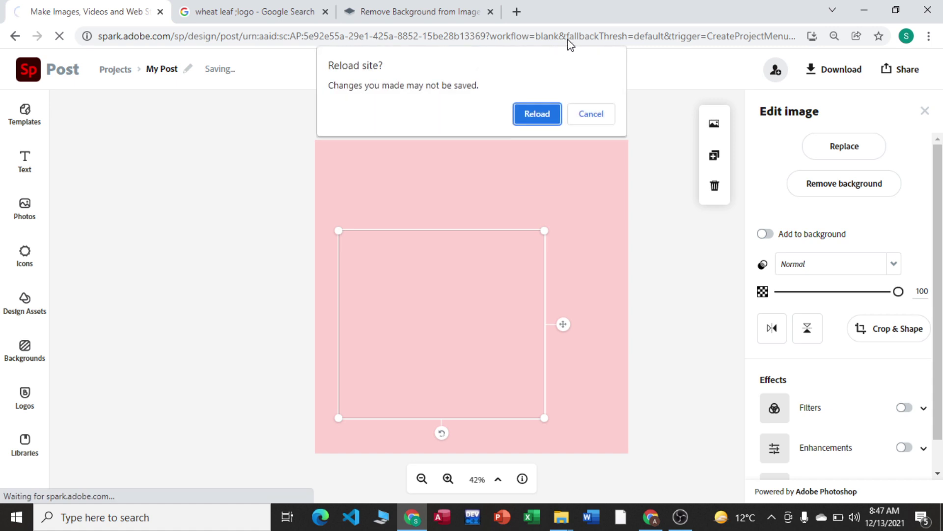
{"action": "left_click", "coordinate": [530, 117]}
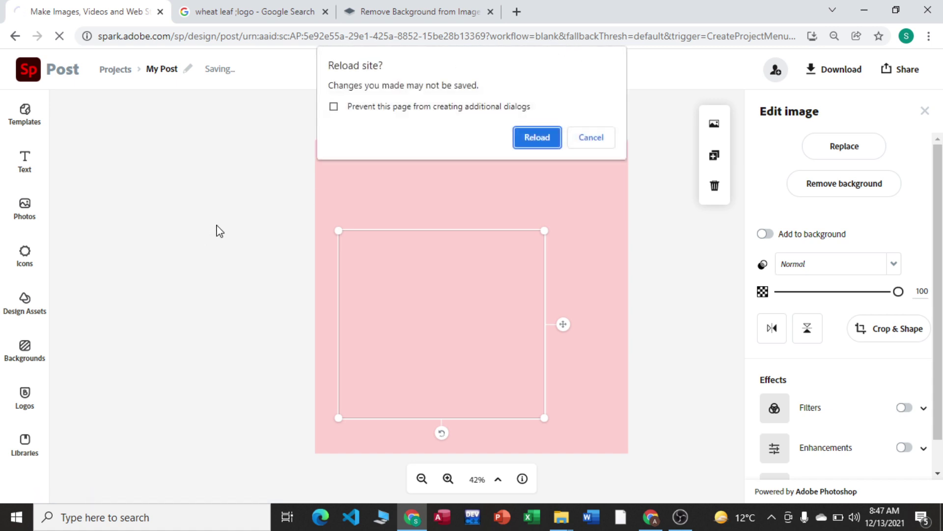
{"action": "left_click", "coordinate": [333, 107]}
{"action": "left_click", "coordinate": [532, 141]}
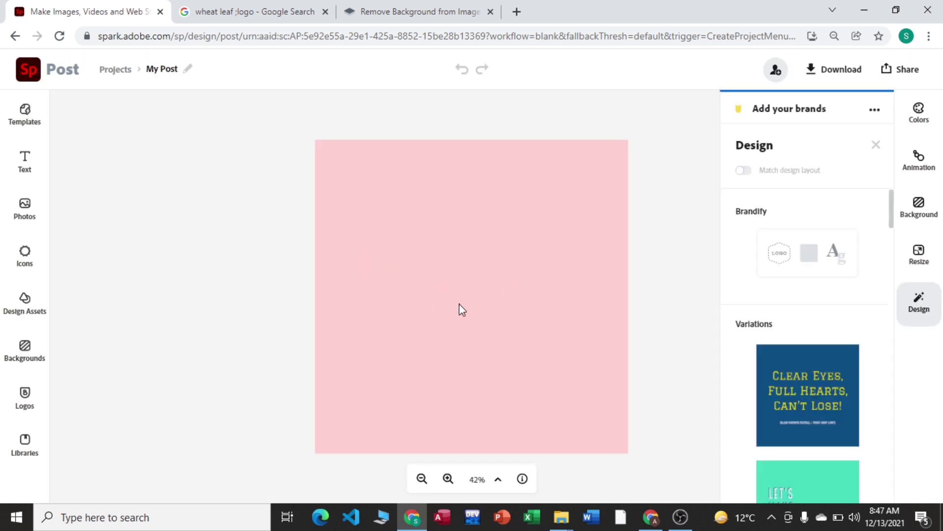
Upload the background-removed wreath image "golden-wheat-leaf-cereal-natural-emblem-vector-24858256__1_-r..." from Downloads.
{"action": "left_click", "coordinate": [30, 208]}
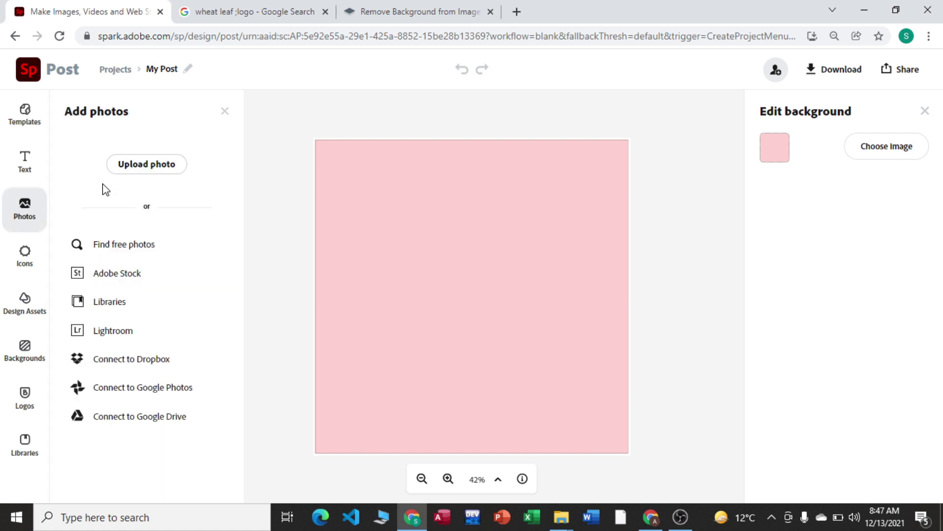
{"action": "left_click", "coordinate": [161, 177]}
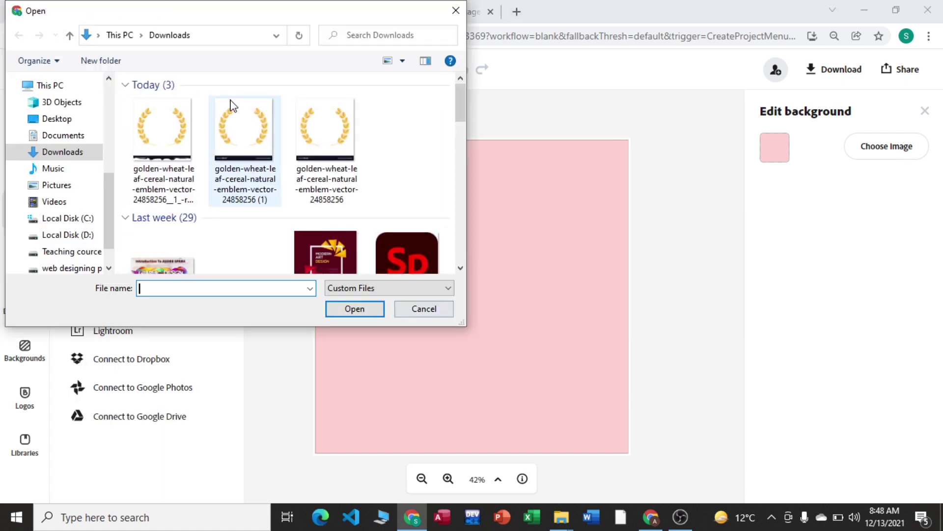
{"action": "left_click", "coordinate": [150, 154]}
{"action": "left_click", "coordinate": [365, 311]}
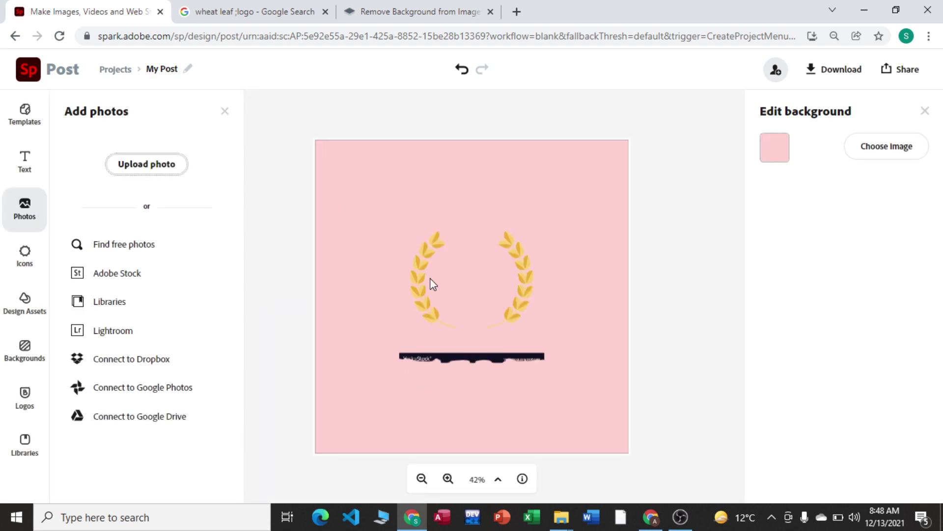
Enlarge the wreath image until it spans about the full width of the canvas.
{"action": "left_click", "coordinate": [455, 286]}
{"action": "left_click_drag", "start_coordinate": [393, 228], "coordinate": [363, 166]}
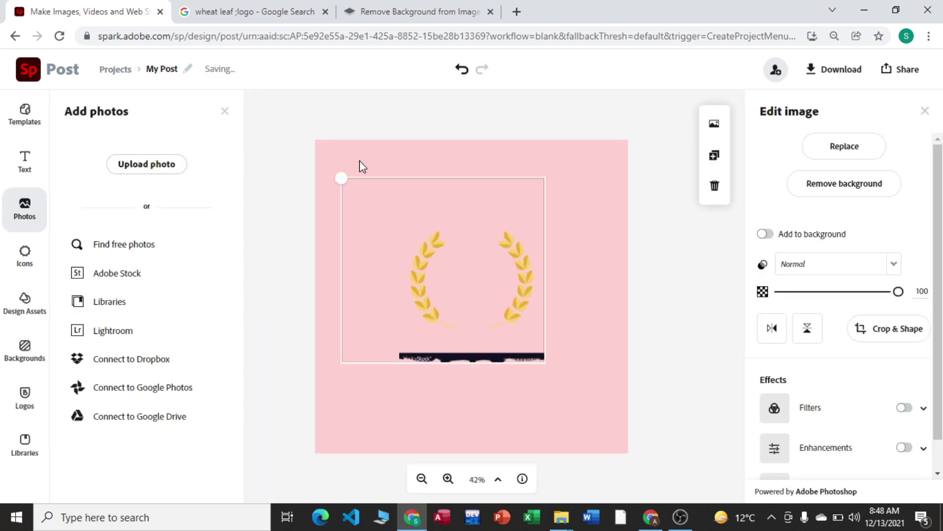
{"action": "left_click_drag", "start_coordinate": [546, 363], "coordinate": [610, 446]}
{"action": "left_click_drag", "start_coordinate": [337, 173], "coordinate": [302, 143]}
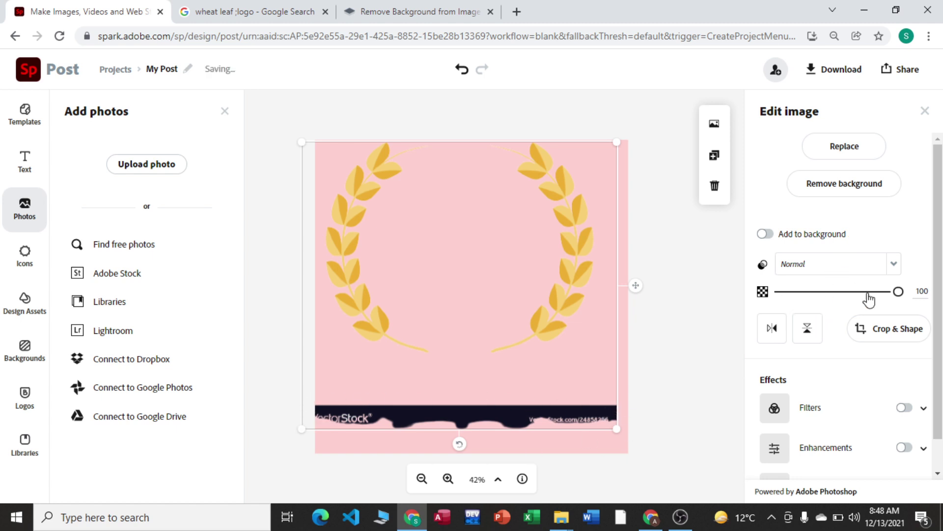
Crop the wreath image to remove the dark VectorStock strip below the leaves and trim both empty side margins.
{"action": "left_click", "coordinate": [872, 335]}
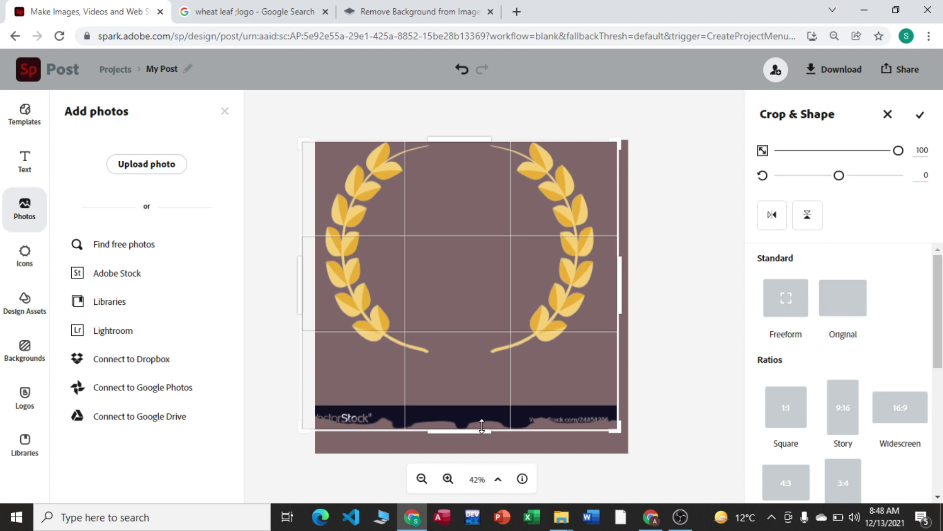
{"action": "left_click_drag", "start_coordinate": [479, 428], "coordinate": [474, 366]}
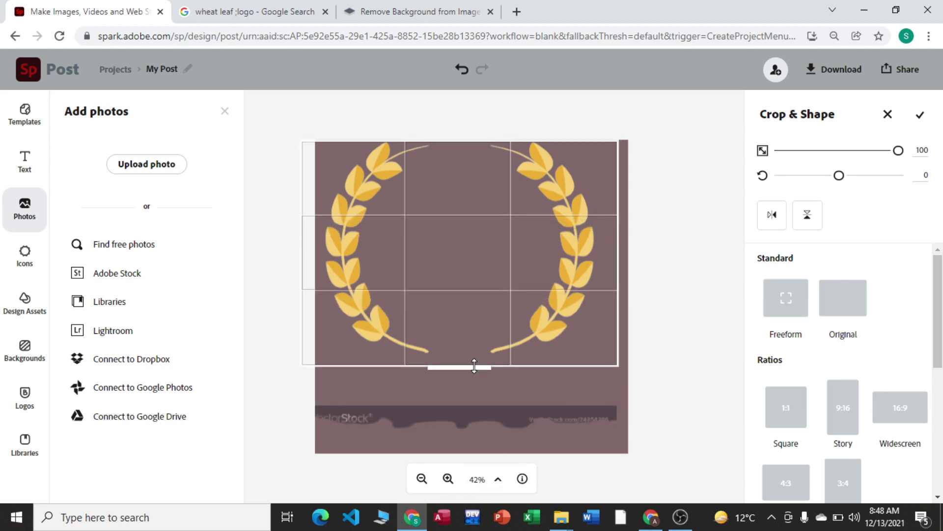
{"action": "left_click_drag", "start_coordinate": [617, 244], "coordinate": [610, 250]}
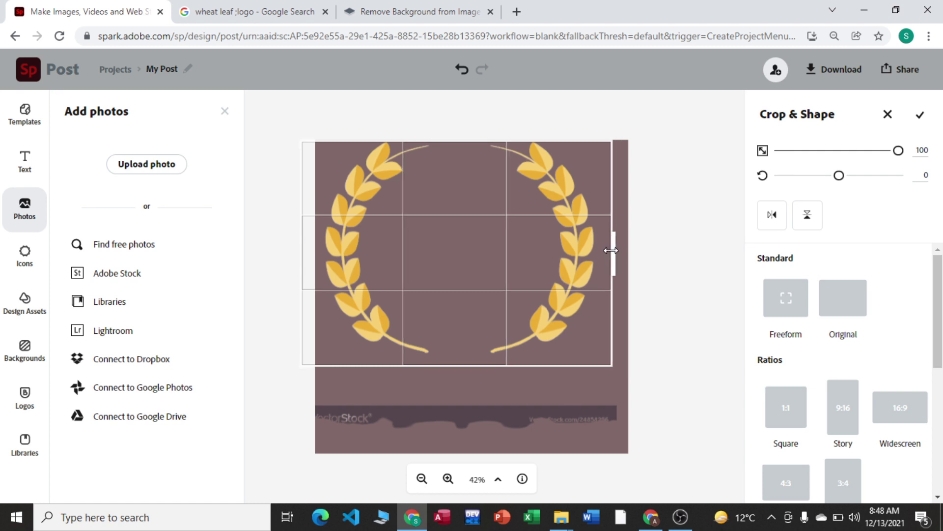
{"action": "left_click_drag", "start_coordinate": [302, 256], "coordinate": [315, 251]}
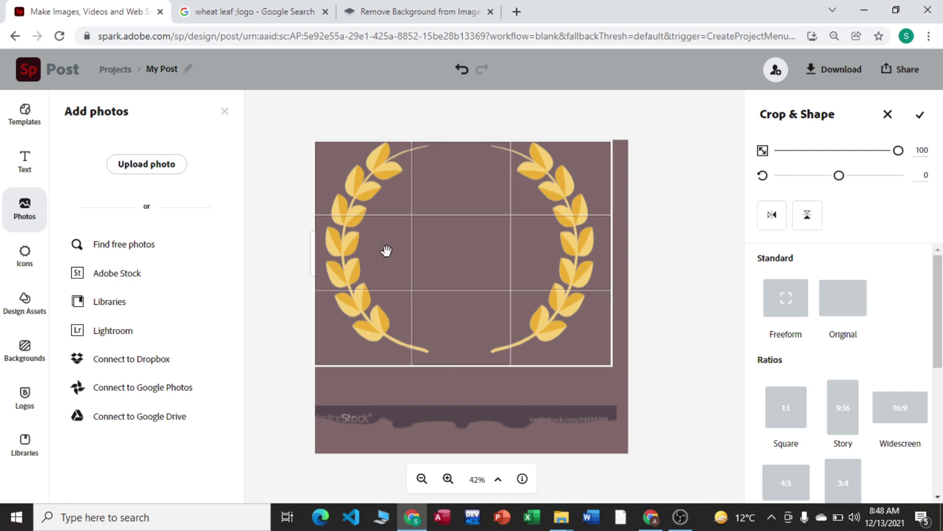
{"action": "left_click", "coordinate": [920, 115]}
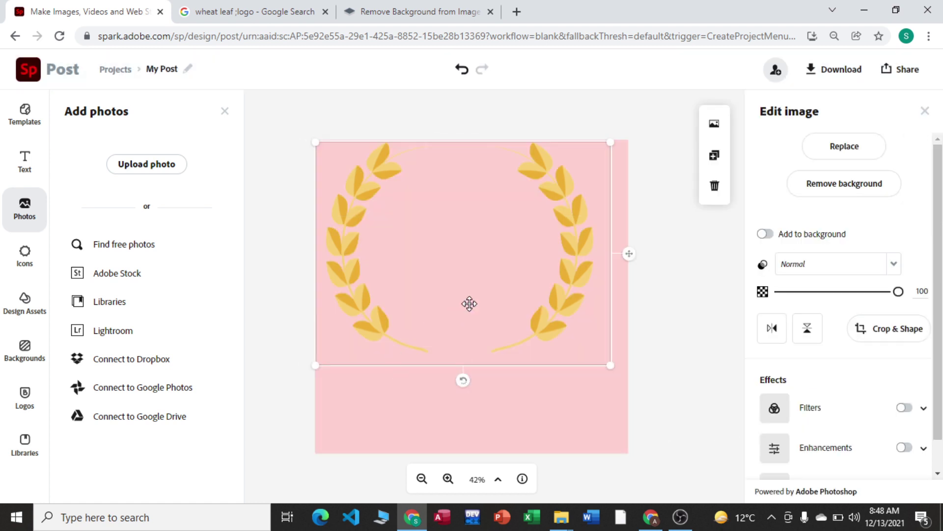
Move the cropped wreath to the middle of the canvas and enlarge it so its leaves almost reach both sides.
{"action": "mouse_move", "coordinate": [488, 301]}
{"action": "left_mouse_down"}
{"action": "mouse_move", "coordinate": [507, 316]}
{"action": "mouse_move", "coordinate": [498, 316]}
{"action": "left_mouse_up"}
{"action": "left_click_drag", "start_coordinate": [333, 397], "coordinate": [310, 418]}
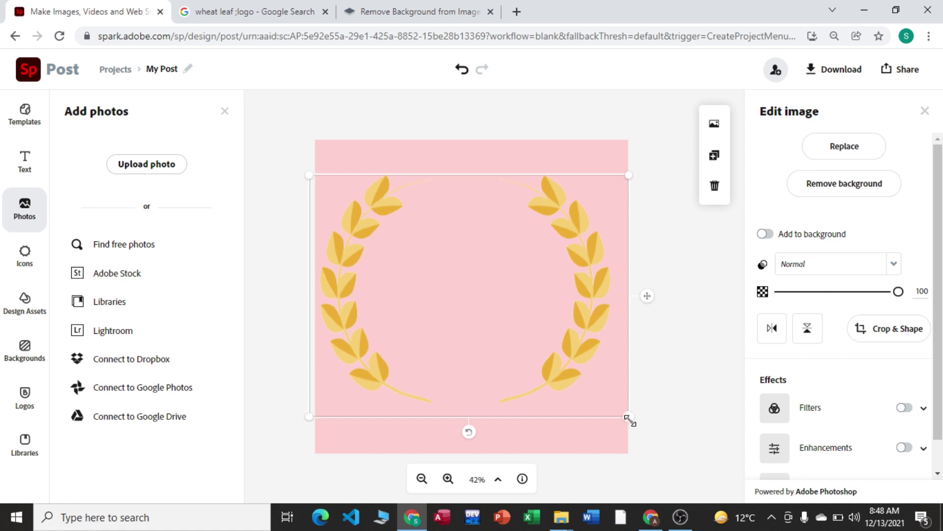
{"action": "left_click_drag", "start_coordinate": [630, 420], "coordinate": [638, 429]}
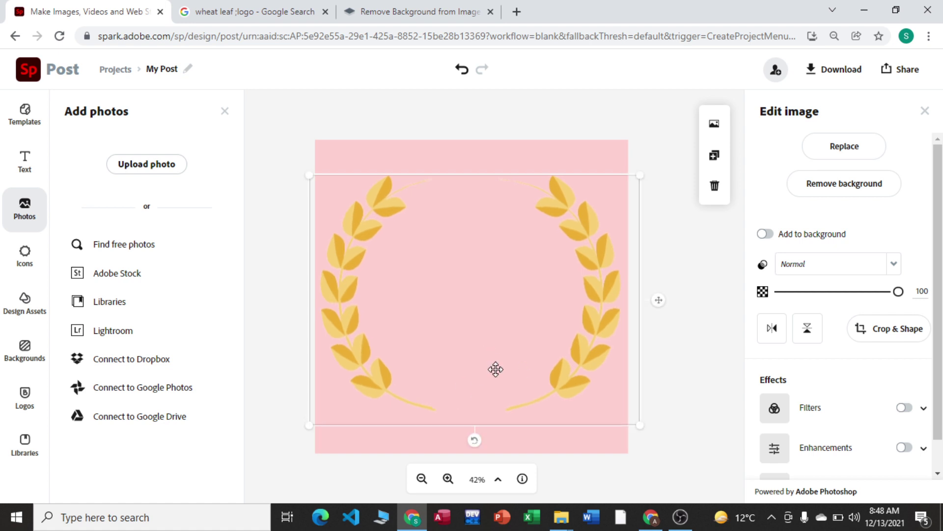
{"action": "left_click_drag", "start_coordinate": [497, 375], "coordinate": [504, 384]}
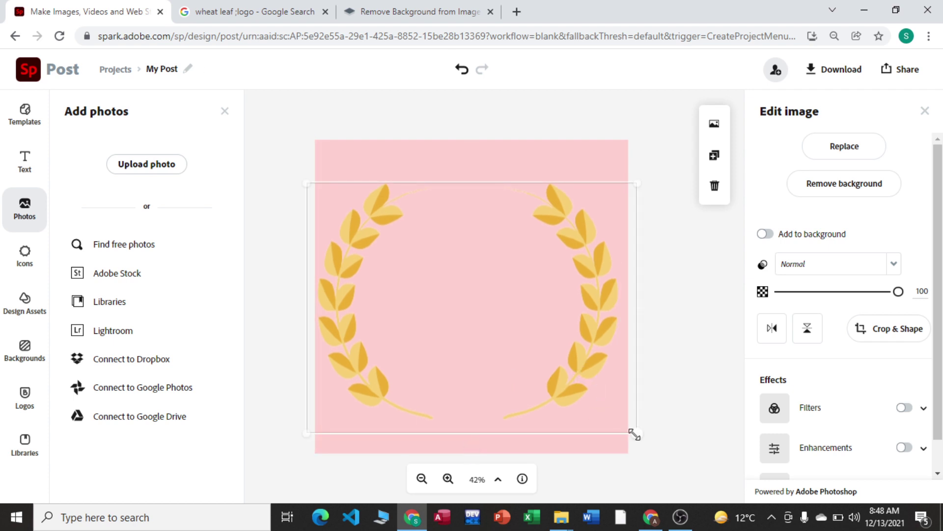
{"action": "left_click_drag", "start_coordinate": [638, 435], "coordinate": [642, 436]}
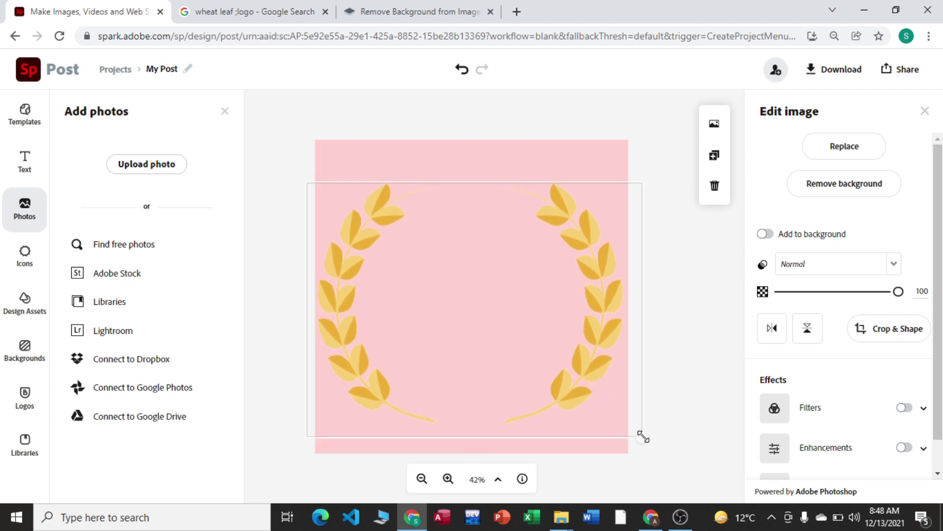
{"action": "left_click", "coordinate": [681, 387]}
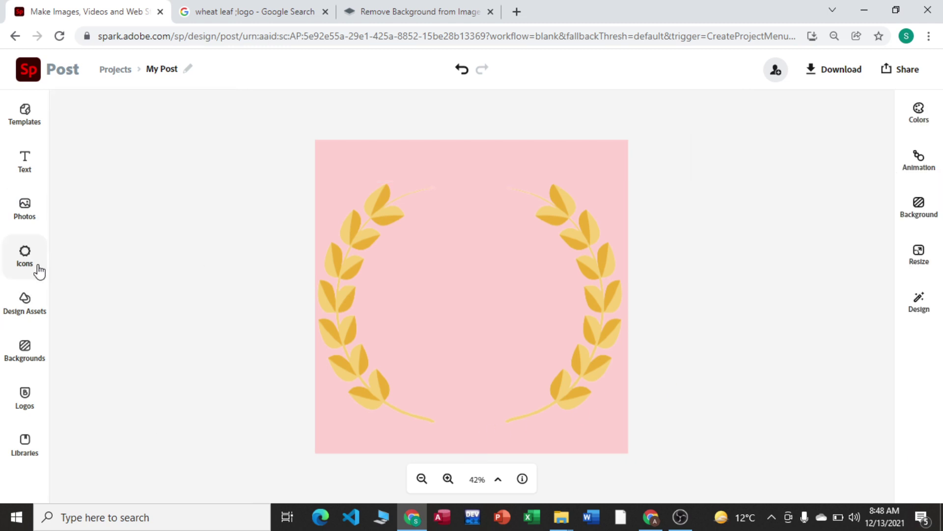
Search the icon library for "heart" and clear the search term.
{"action": "left_click", "coordinate": [25, 254]}
{"action": "type", "text": "heart"}
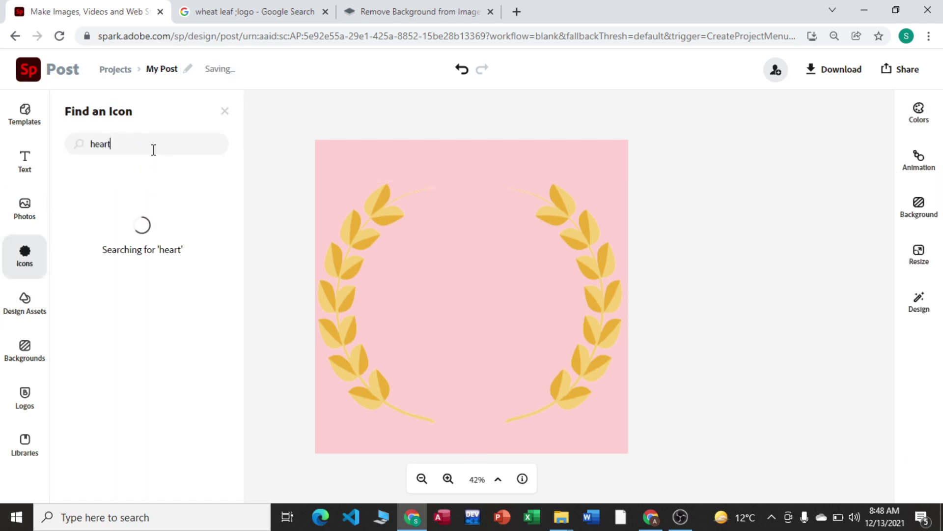
{"action": "key", "text": "BackSpace"}
{"action": "key", "text": "BackSpace"}
{"action": "key", "text": "BackSpace"}
{"action": "key", "text": "BackSpace"}
{"action": "key", "text": "BackSpace"}
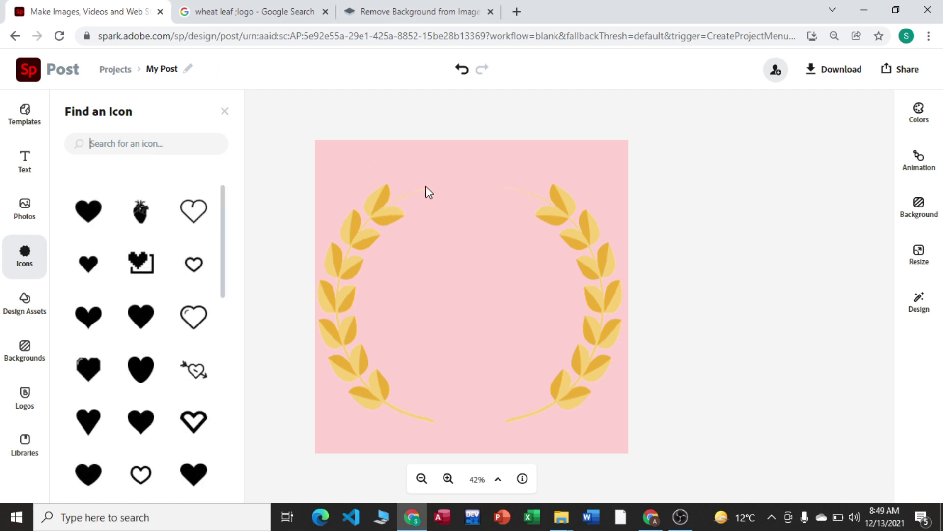
Search the icon library for "leaf" and add the solid pointed leaf with a single curved vein to the canvas.
{"action": "type", "text": "leaf"}
{"action": "key", "text": "Return"}
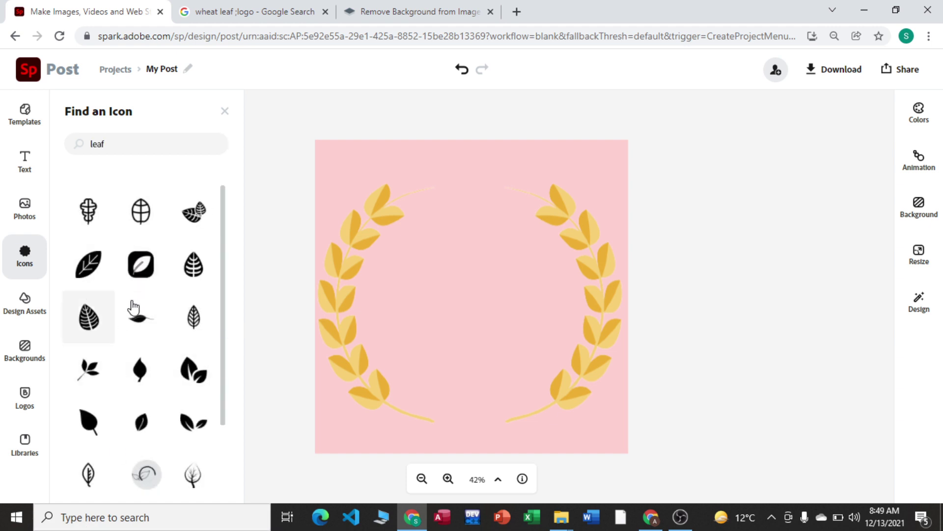
{"action": "left_click", "coordinate": [148, 425]}
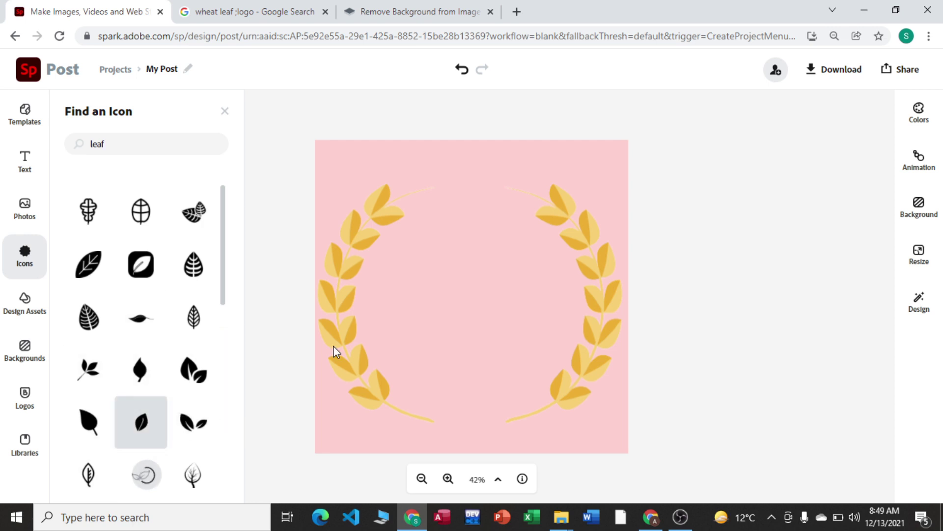
{"action": "left_click", "coordinate": [140, 420]}
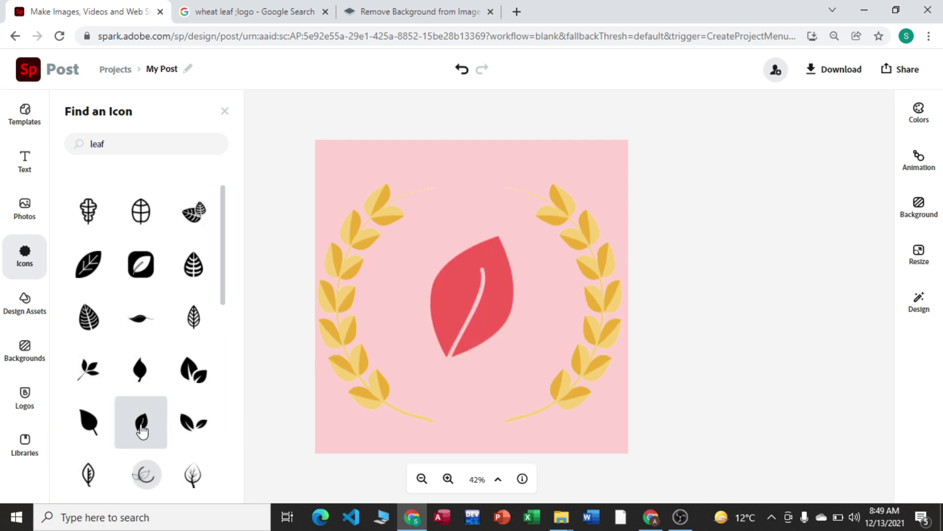
Shrink the leaf icon to wreath-leaf size, then place and rotate it along the upper tip of the wreath's left branch.
{"action": "left_click", "coordinate": [475, 291]}
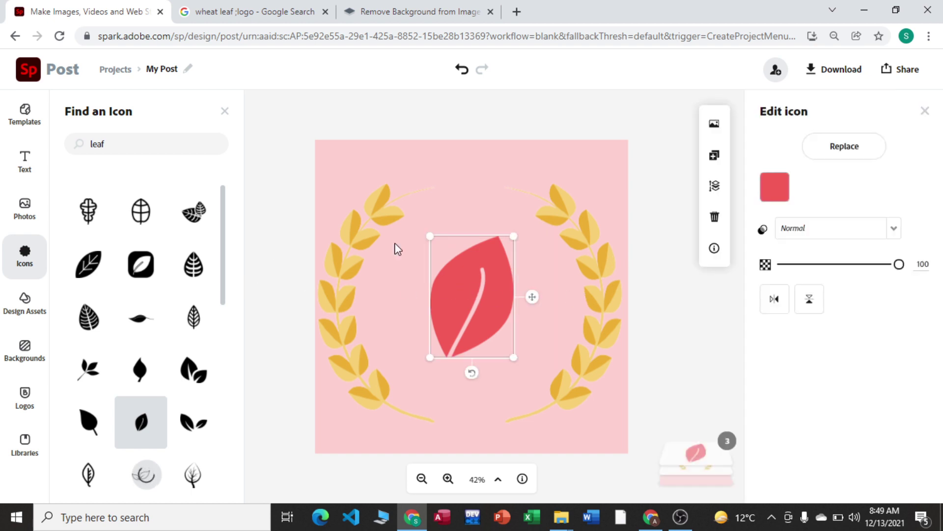
{"action": "left_click", "coordinate": [225, 112]}
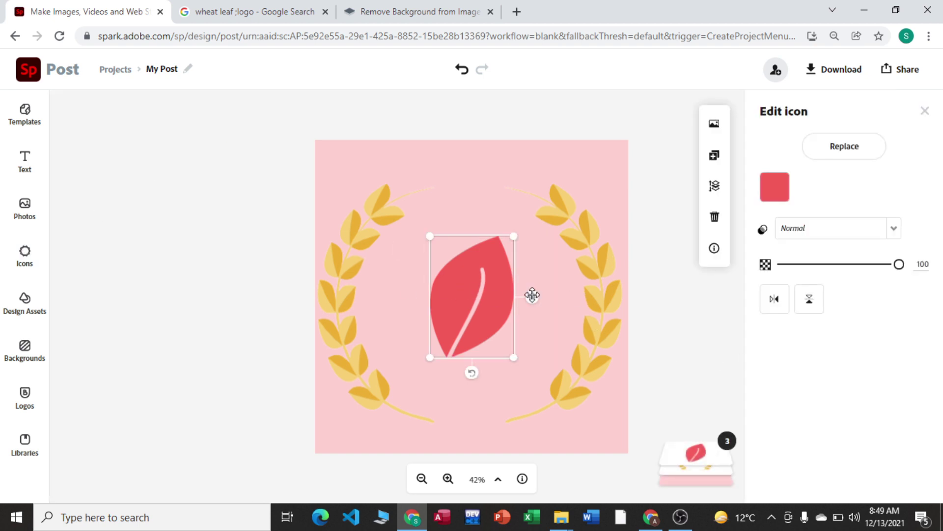
{"action": "left_click_drag", "start_coordinate": [513, 233], "coordinate": [451, 327]}
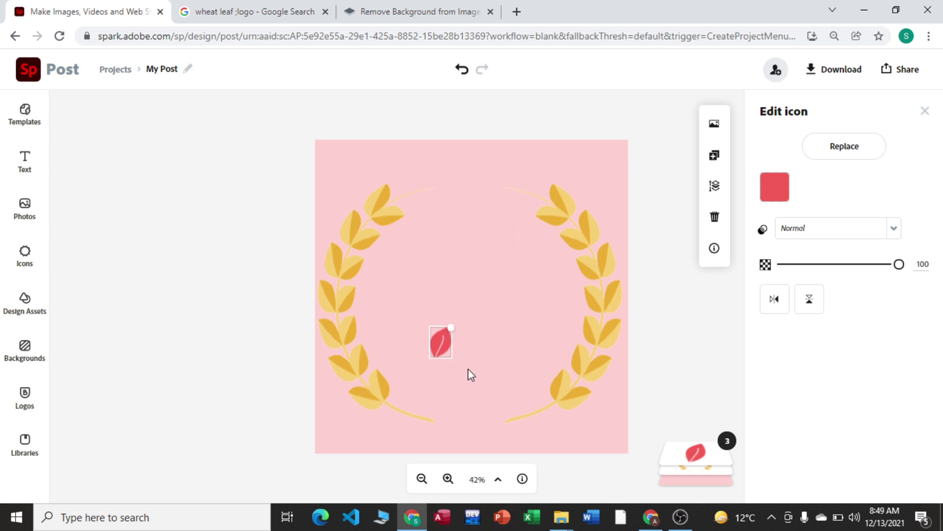
{"action": "left_click_drag", "start_coordinate": [440, 373], "coordinate": [416, 196]}
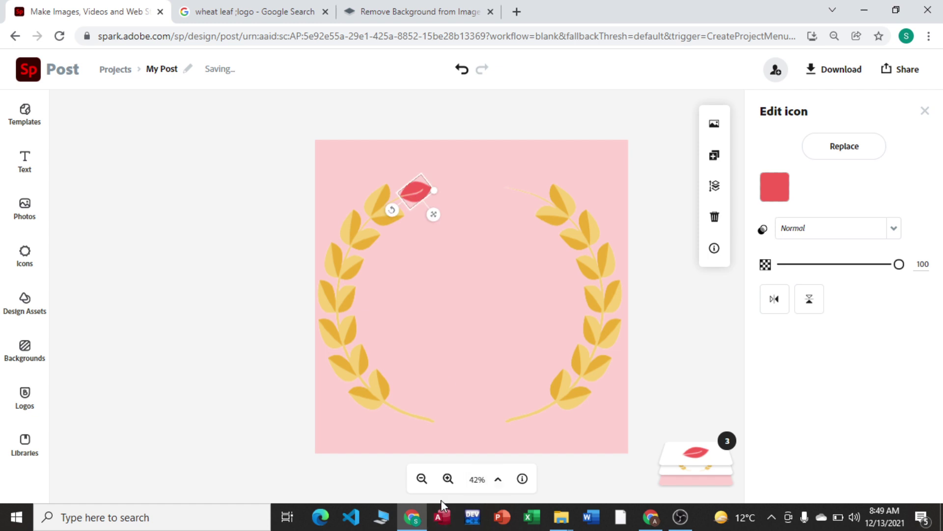
Recolor the leaf icon with the dark gold ECAE33 sampled from one of the wreath's leaves.
{"action": "left_click", "coordinate": [448, 478]}
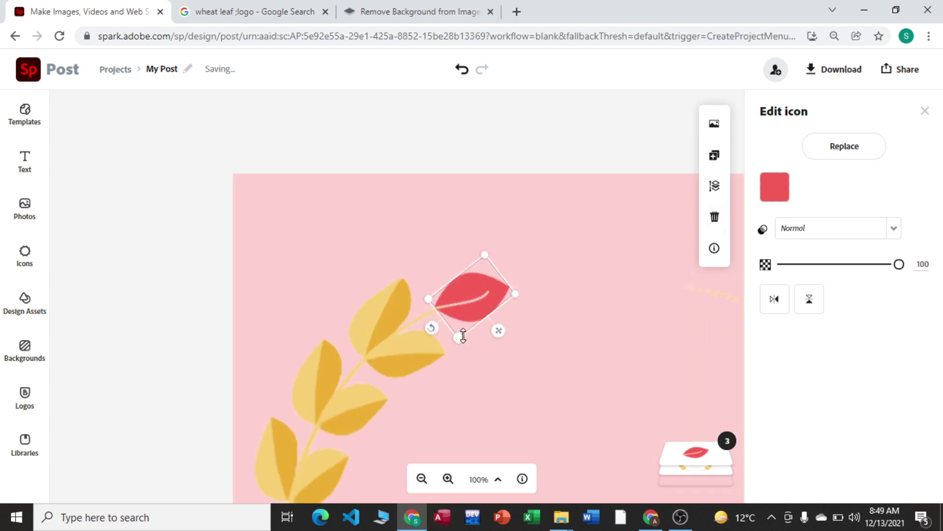
{"action": "left_click", "coordinate": [773, 190]}
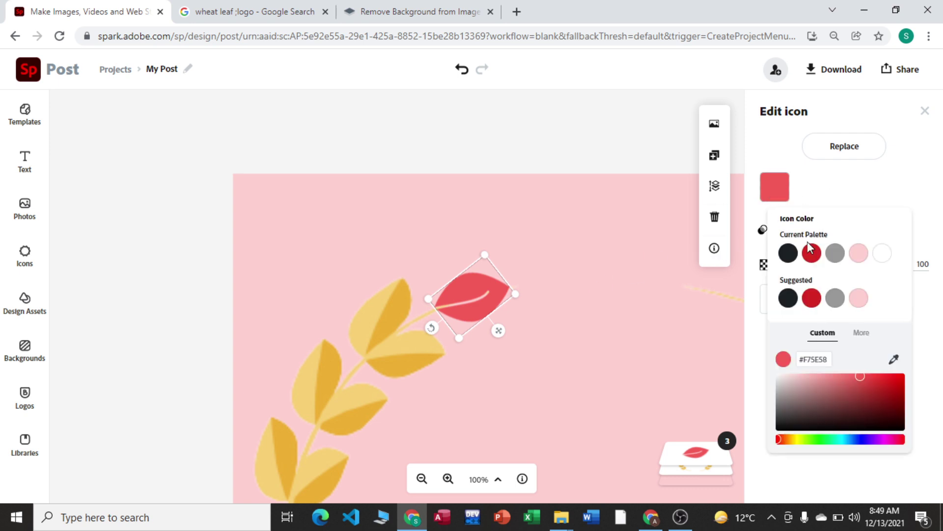
{"action": "left_click", "coordinate": [894, 359]}
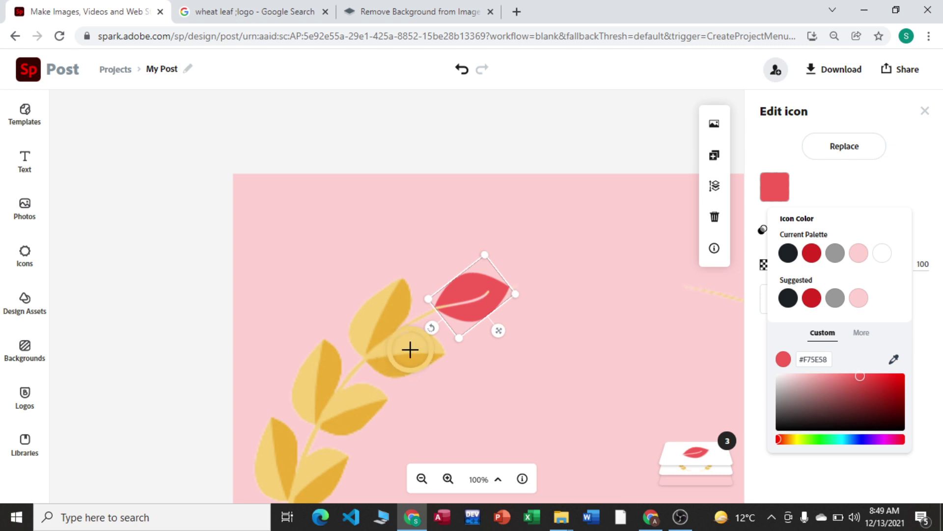
{"action": "left_click", "coordinate": [397, 367]}
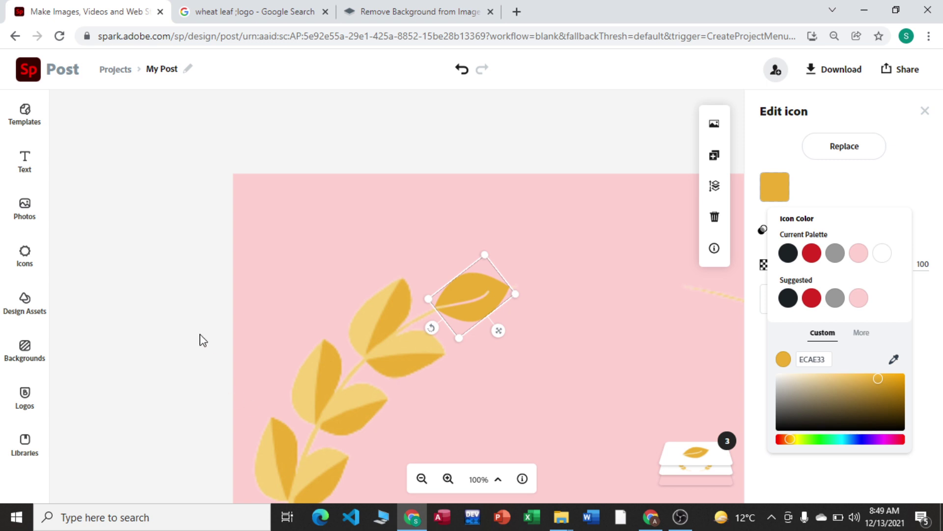
{"action": "left_click", "coordinate": [416, 478]}
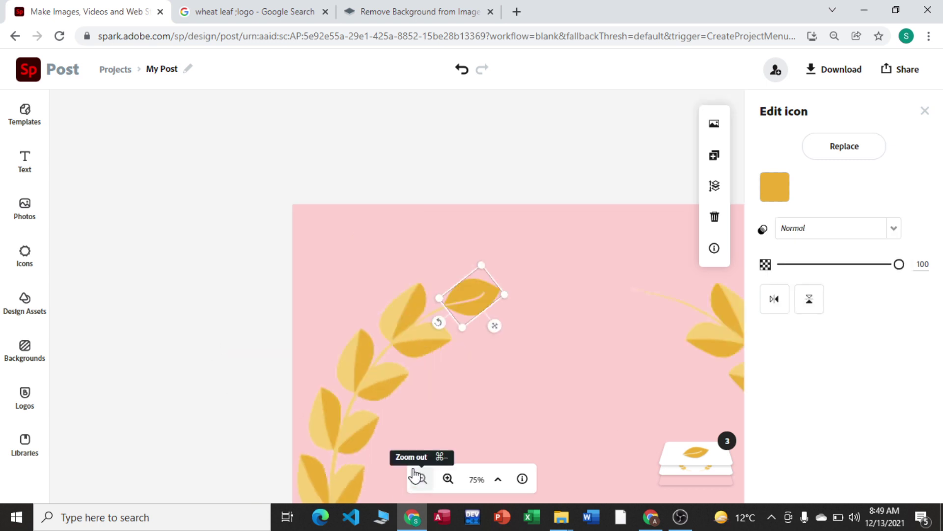
{"action": "left_click", "coordinate": [418, 478]}
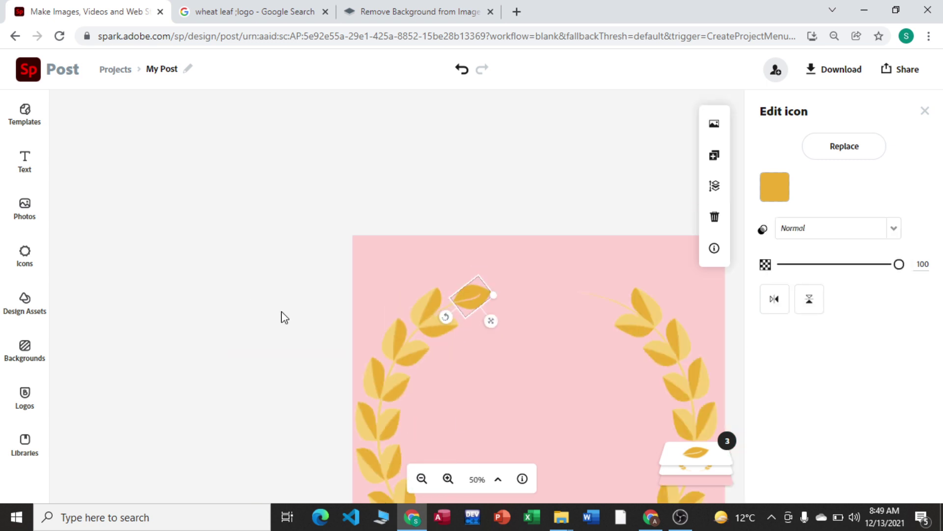
Duplicate the gold leaf icon, mirror it horizontally and place the copy along the upper tip of the wreath's right branch.
{"action": "left_click", "coordinate": [448, 478]}
{"action": "left_click", "coordinate": [448, 478]}
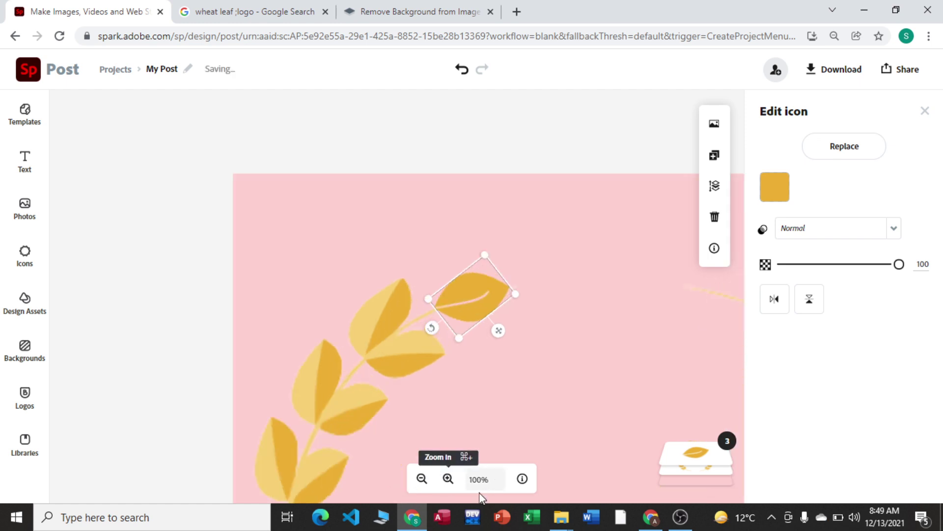
{"action": "left_click", "coordinate": [179, 436]}
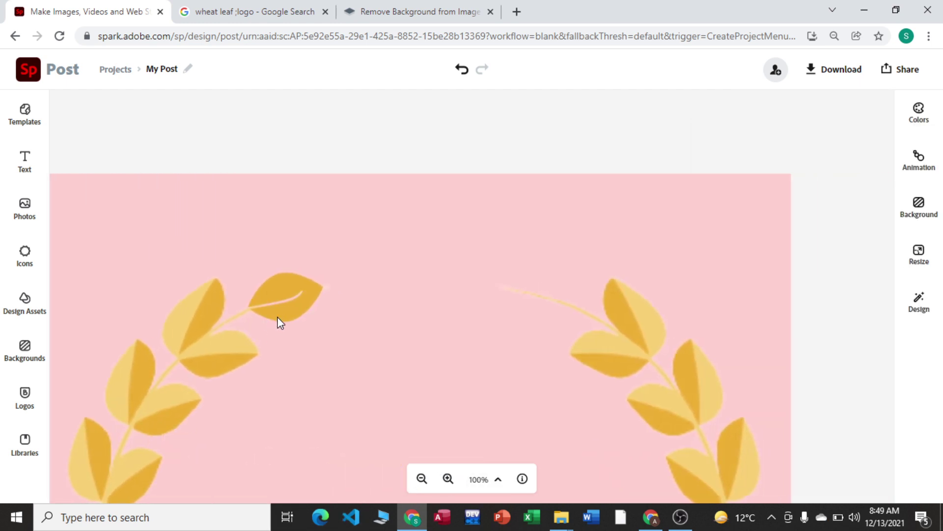
{"action": "left_click", "coordinate": [278, 315]}
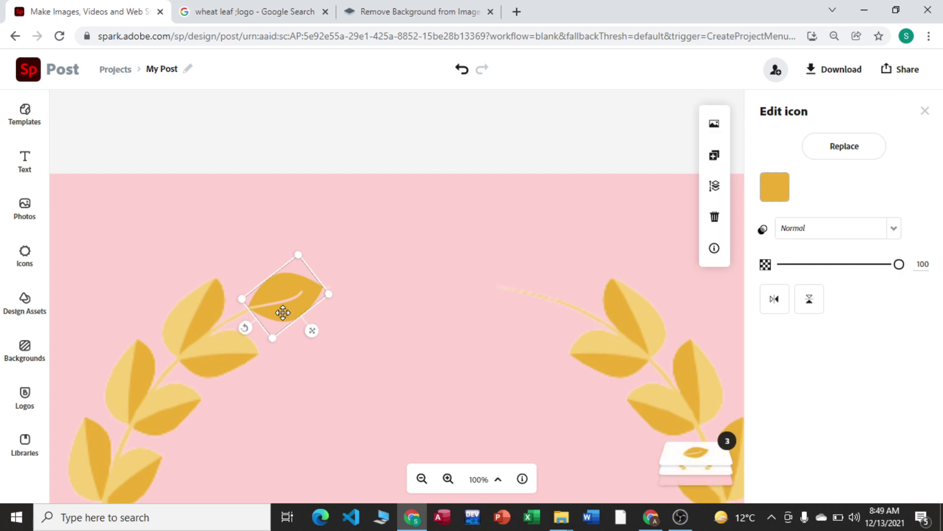
{"action": "left_click", "coordinate": [714, 155]}
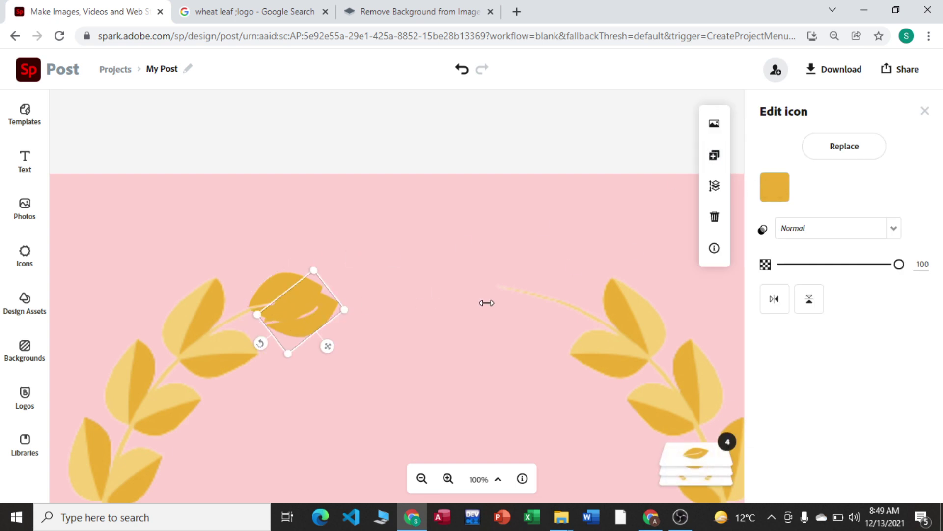
{"action": "left_click_drag", "start_coordinate": [486, 302], "coordinate": [624, 300]}
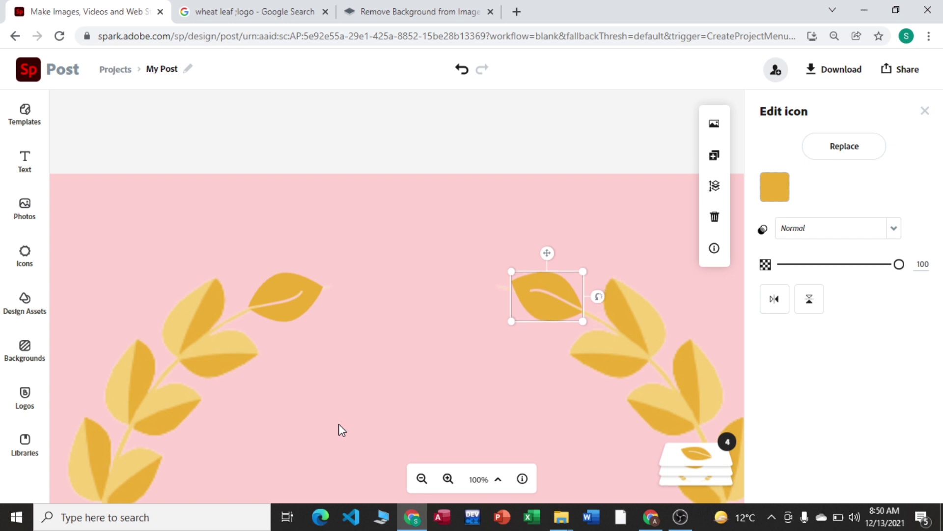
{"action": "left_click", "coordinate": [421, 479]}
{"action": "left_click", "coordinate": [422, 479]}
{"action": "left_click", "coordinate": [226, 321]}
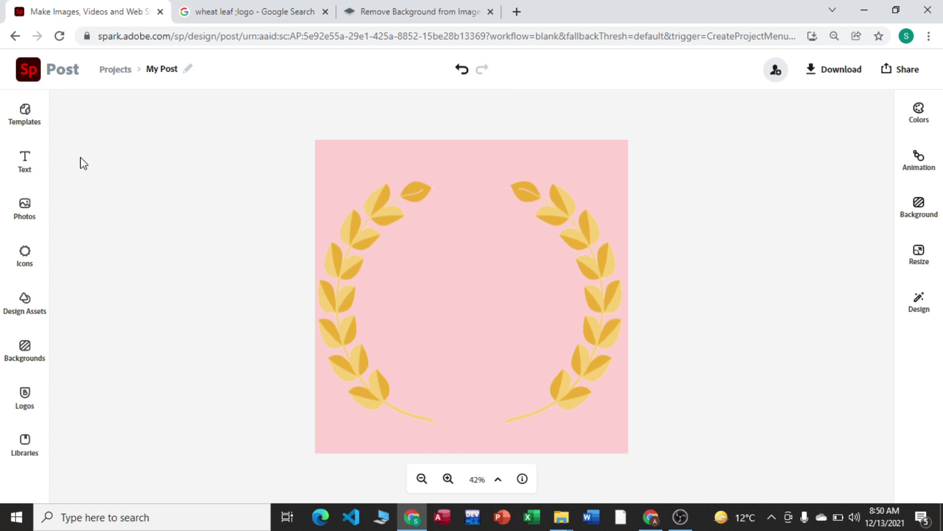
Search the icon library for "star" and add the solid five-pointed star to the canvas.
{"action": "left_click", "coordinate": [31, 259]}
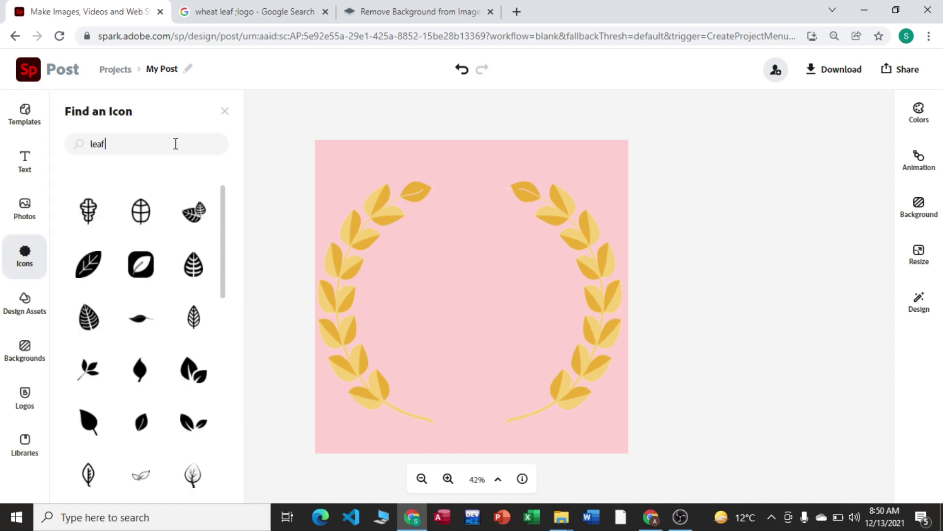
{"action": "left_click", "coordinate": [176, 144]}
{"action": "key", "text": "BackSpace"}
{"action": "key", "text": "BackSpace"}
{"action": "key", "text": "BackSpace"}
{"action": "key", "text": "BackSpace"}
{"action": "type", "text": "star"}
{"action": "key", "text": "Return"}
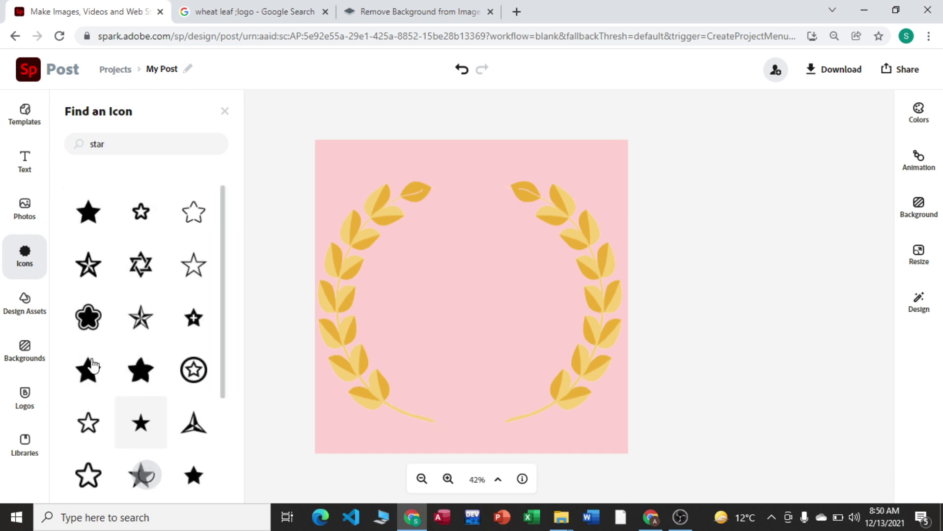
{"action": "left_click", "coordinate": [85, 221]}
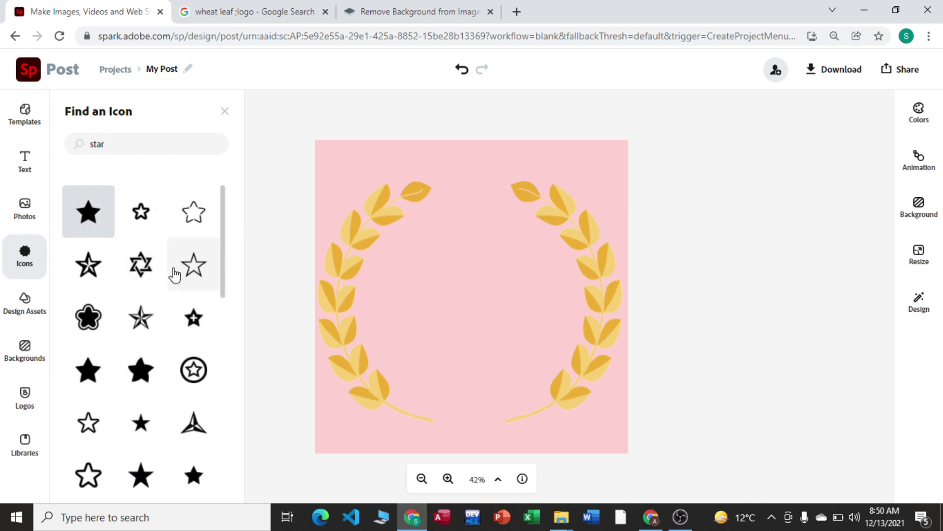
{"action": "left_click", "coordinate": [225, 111]}
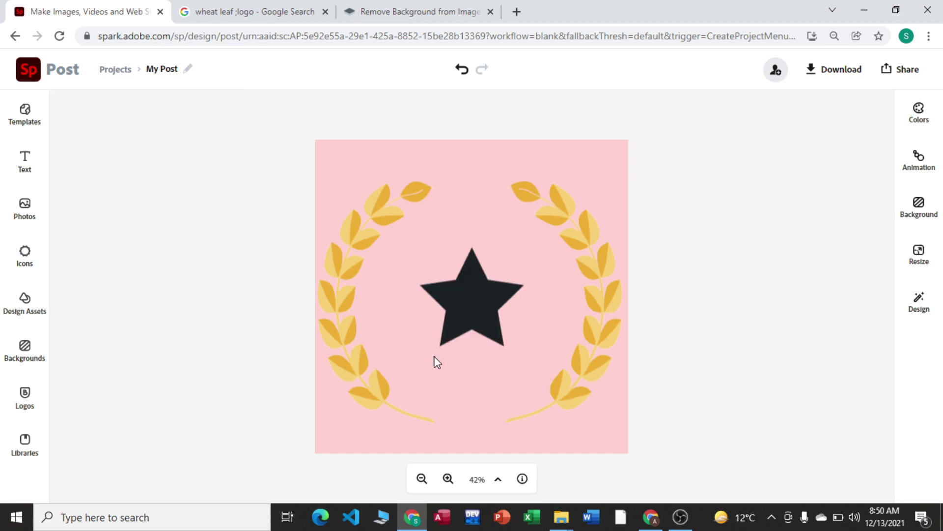
Shrink the star icon and place it centered above the gap between the wreath's two upper tips.
{"action": "left_click", "coordinate": [467, 315]}
{"action": "left_click", "coordinate": [775, 188]}
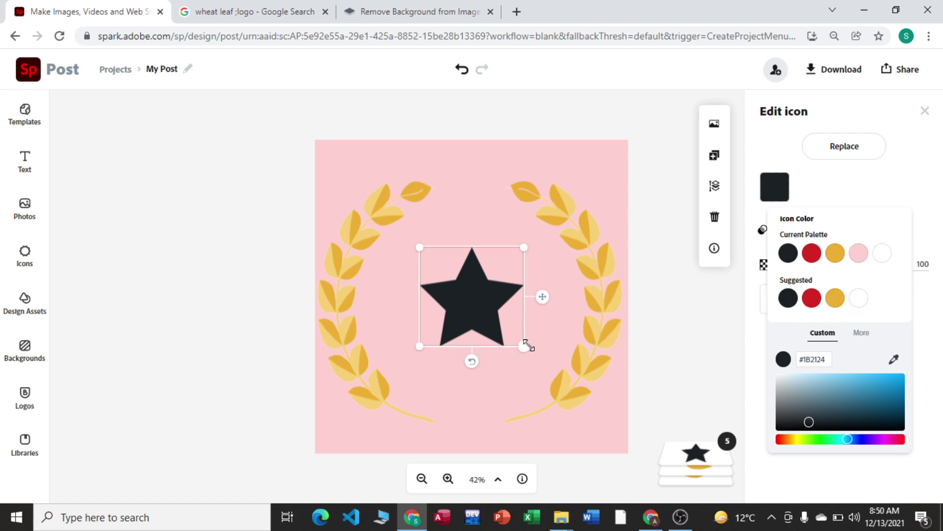
{"action": "left_click_drag", "start_coordinate": [524, 345], "coordinate": [456, 282]}
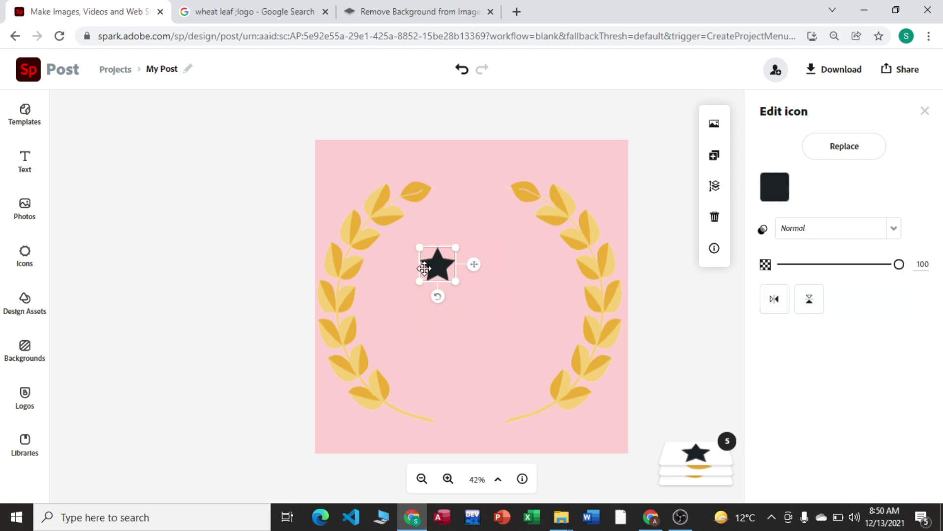
{"action": "left_click_drag", "start_coordinate": [447, 246], "coordinate": [472, 169]}
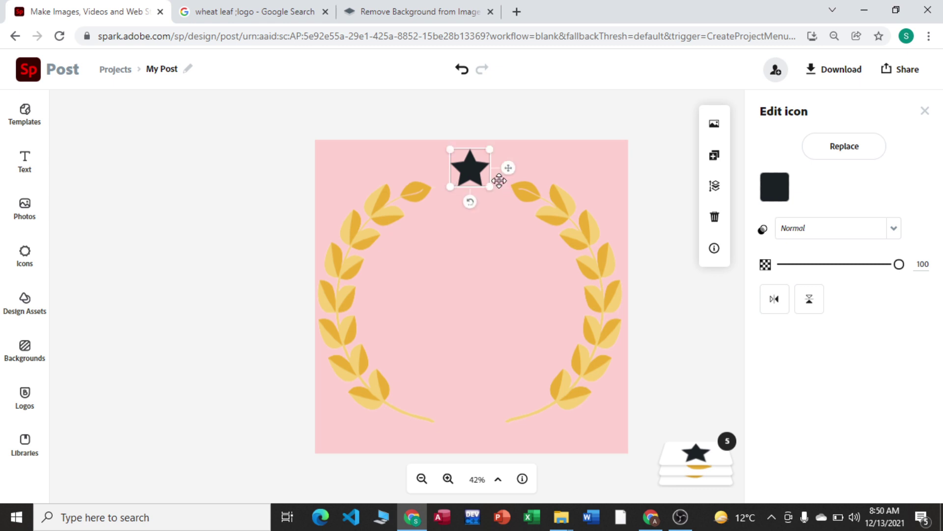
{"action": "left_click_drag", "start_coordinate": [450, 187], "coordinate": [455, 181]}
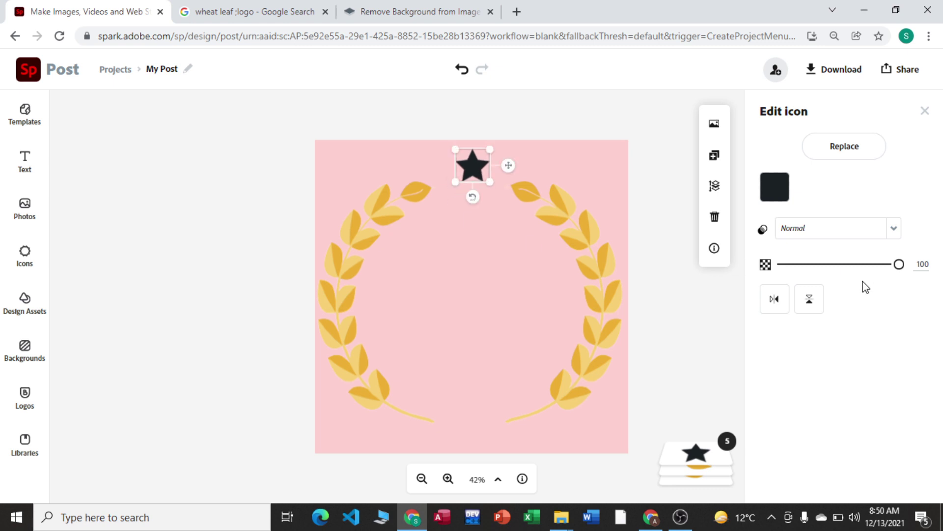
Recolor the star with the gold ECAE33 from the current palette and enlarge it slightly.
{"action": "left_click", "coordinate": [774, 188]}
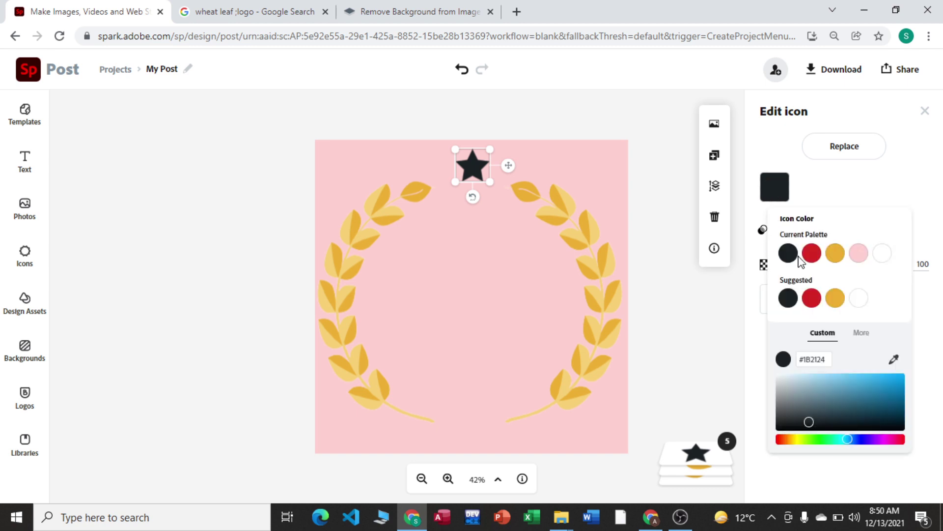
{"action": "left_click", "coordinate": [835, 253]}
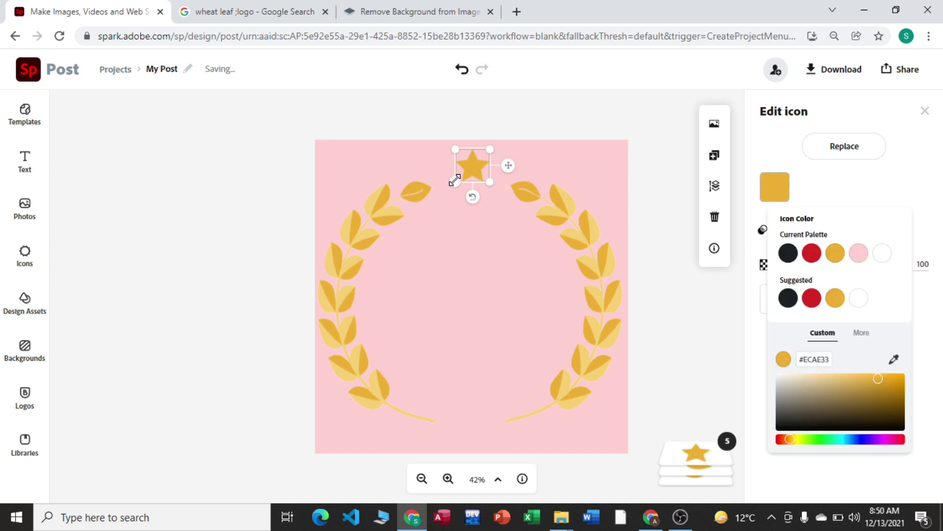
{"action": "left_click_drag", "start_coordinate": [455, 179], "coordinate": [451, 184]}
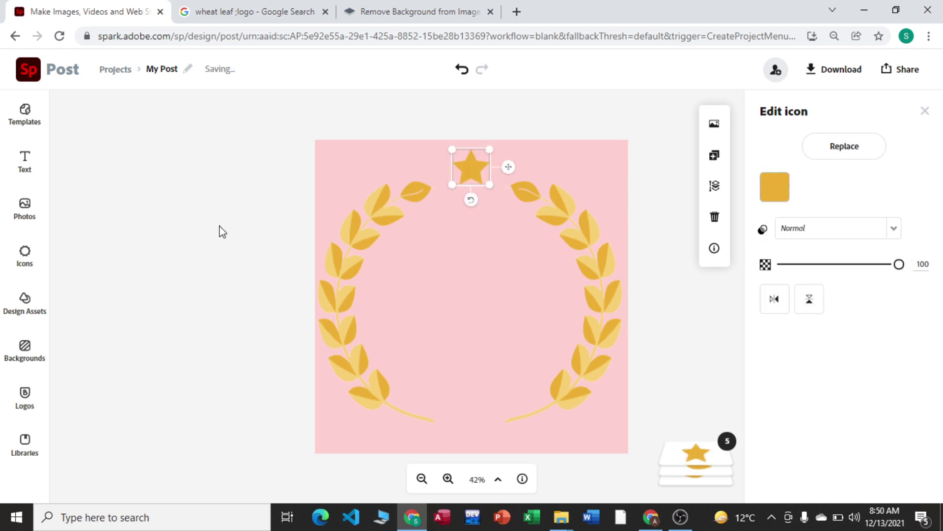
Search the icon library for "book" and add the solid open book with fanned page edges to the canvas.
{"action": "left_click", "coordinate": [27, 259]}
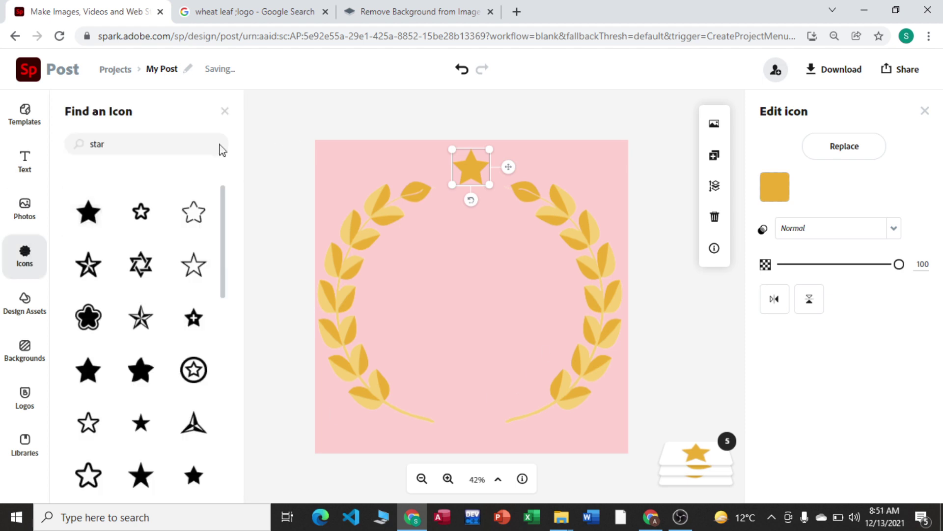
{"action": "key", "text": "BackSpace"}
{"action": "key", "text": "BackSpace"}
{"action": "key", "text": "BackSpace"}
{"action": "type", "text": "book"}
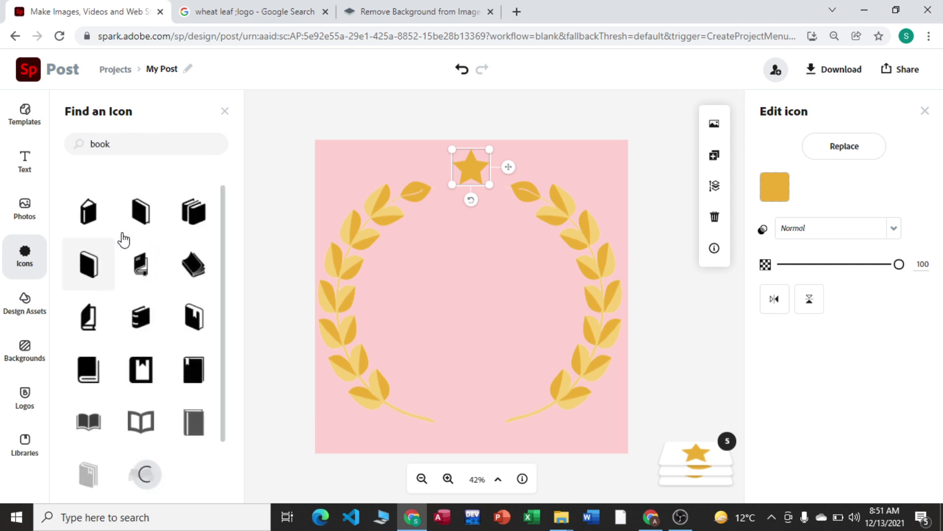
{"action": "scroll", "coordinate": [137, 344], "scroll_direction": "down", "scroll_amount": 3}
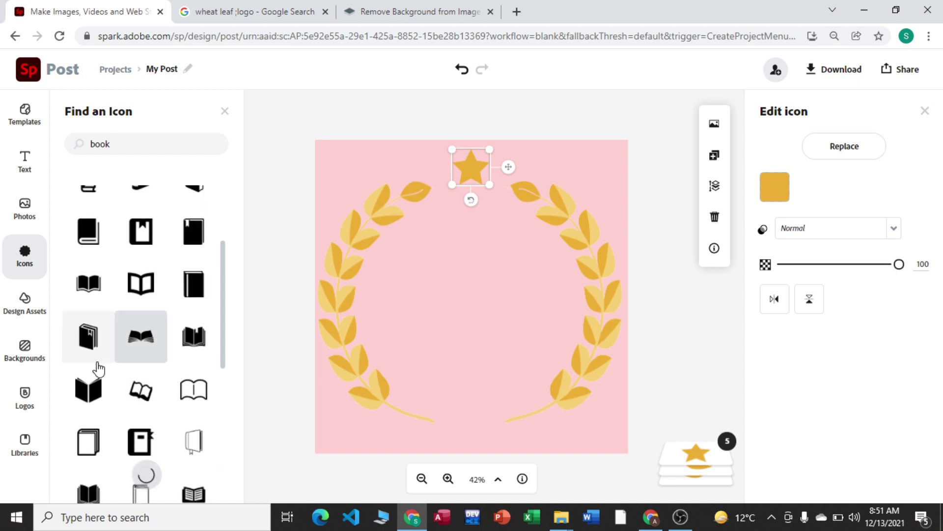
{"action": "left_click", "coordinate": [156, 356]}
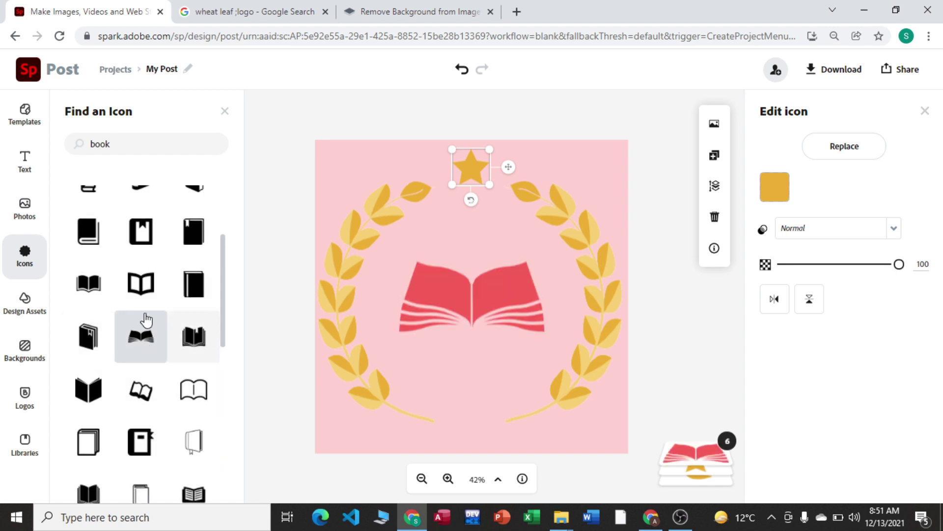
Search the icon library for "convocation cap" and add the solid graduation cap with a hanging tassel to the canvas.
{"action": "key", "text": "BackSpace"}
{"action": "key", "text": "BackSpace"}
{"action": "key", "text": "BackSpace"}
{"action": "key", "text": "BackSpace"}
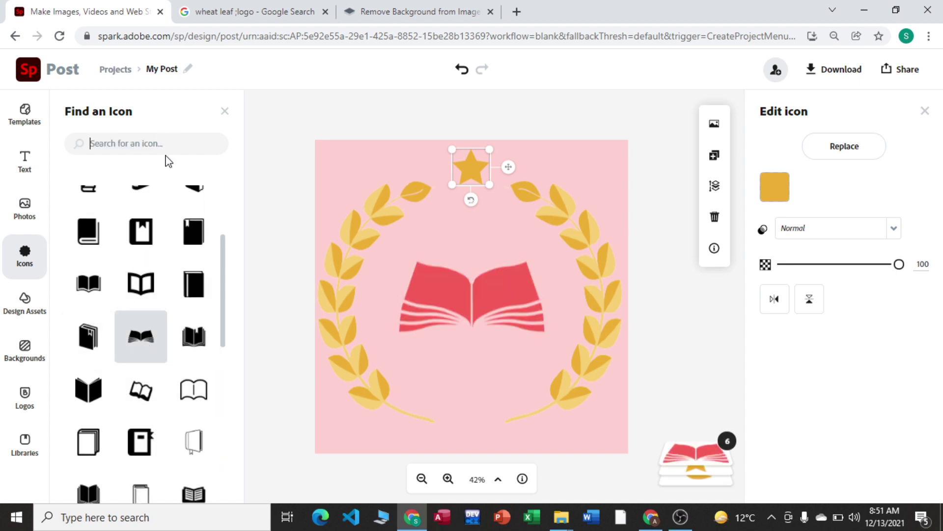
{"action": "type", "text": "canvocation cap"}
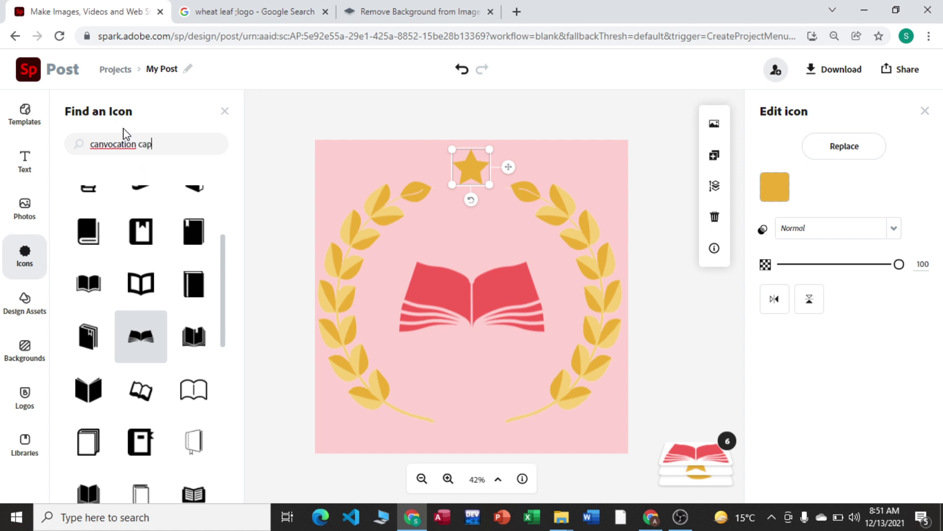
{"action": "right_click", "coordinate": [122, 140]}
{"action": "left_click", "coordinate": [143, 153]}
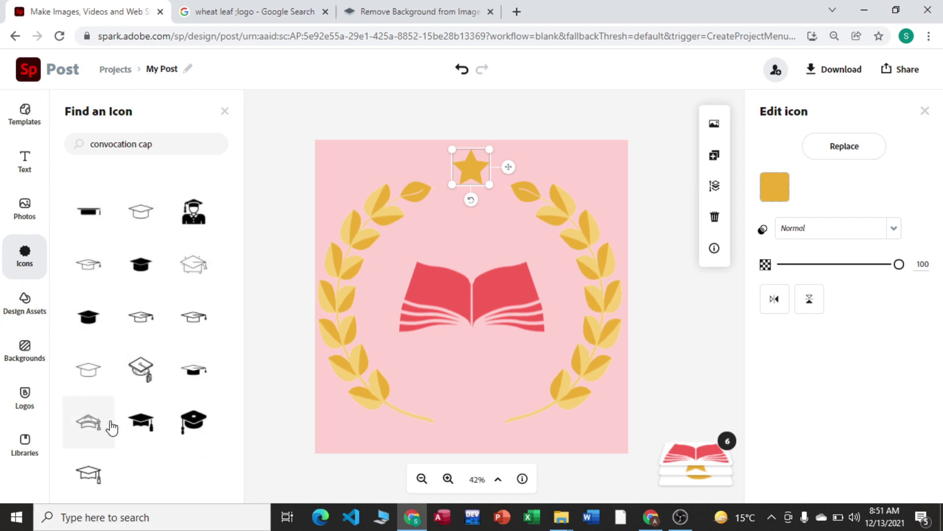
{"action": "left_click", "coordinate": [192, 428]}
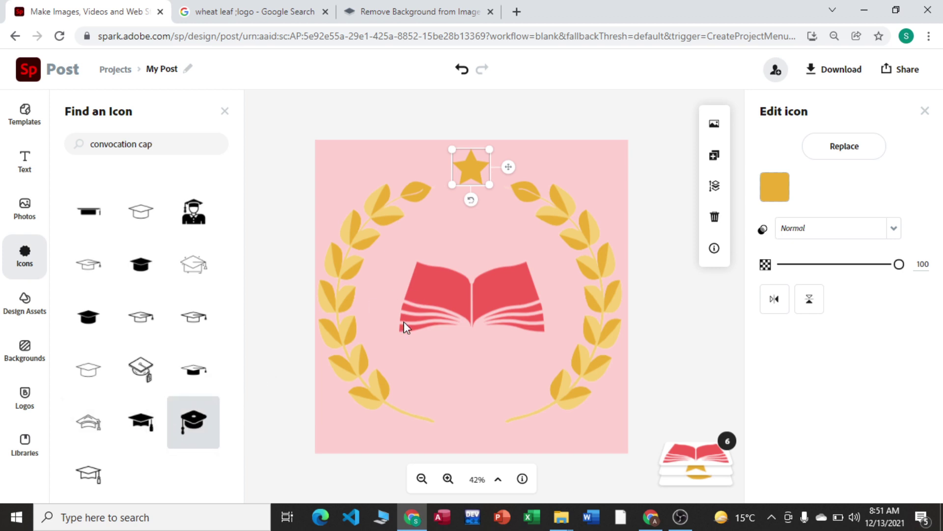
{"action": "left_click", "coordinate": [194, 436]}
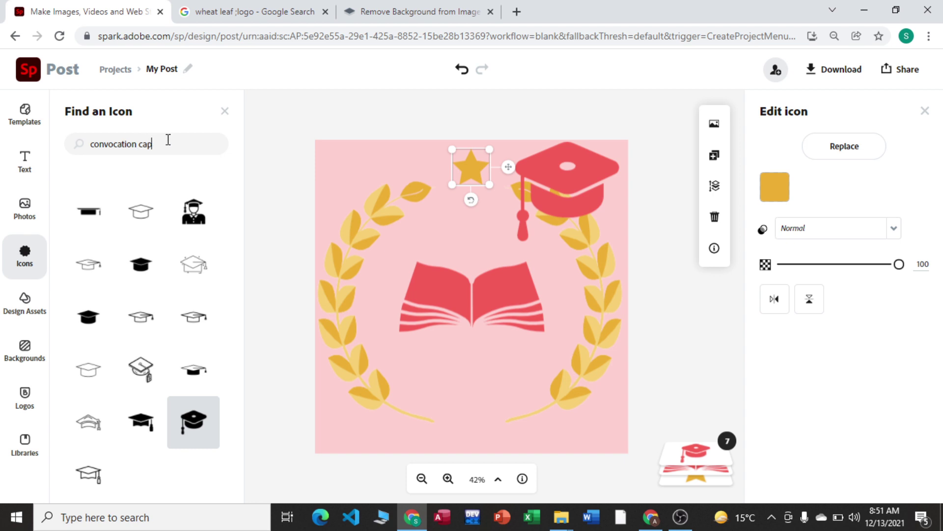
Search the icon library for "oval" and add the thin outlined horizontal oval to the canvas.
{"action": "key", "text": "BackSpace"}
{"action": "key", "text": "BackSpace"}
{"action": "key", "text": "BackSpace"}
{"action": "key", "text": "BackSpace"}
{"action": "key", "text": "BackSpace"}
{"action": "key", "text": "BackSpace"}
{"action": "key", "text": "BackSpace"}
{"action": "key", "text": "BackSpace"}
{"action": "key", "text": "BackSpace"}
{"action": "key", "text": "BackSpace"}
{"action": "key", "text": "BackSpace"}
{"action": "key", "text": "BackSpace"}
{"action": "key", "text": "BackSpace"}
{"action": "key", "text": "BackSpace"}
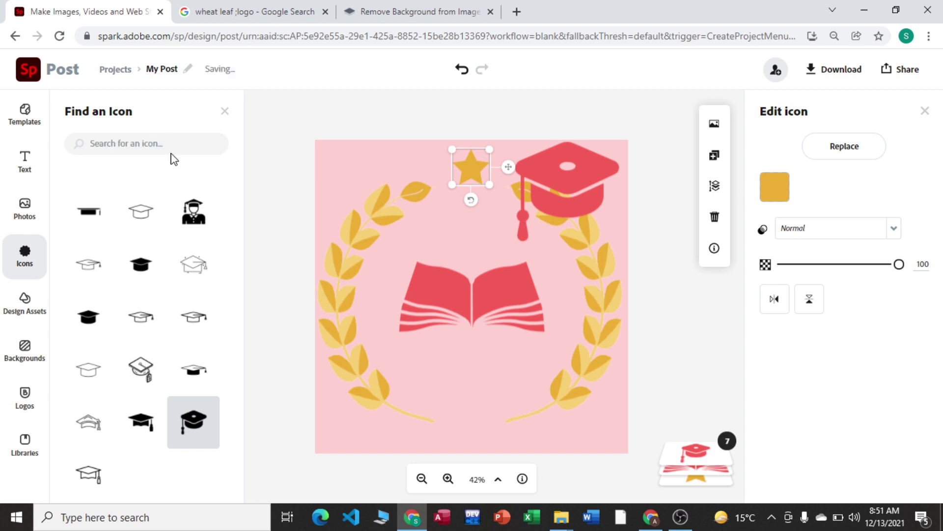
{"action": "type", "text": "oval"}
{"action": "key", "text": "Return"}
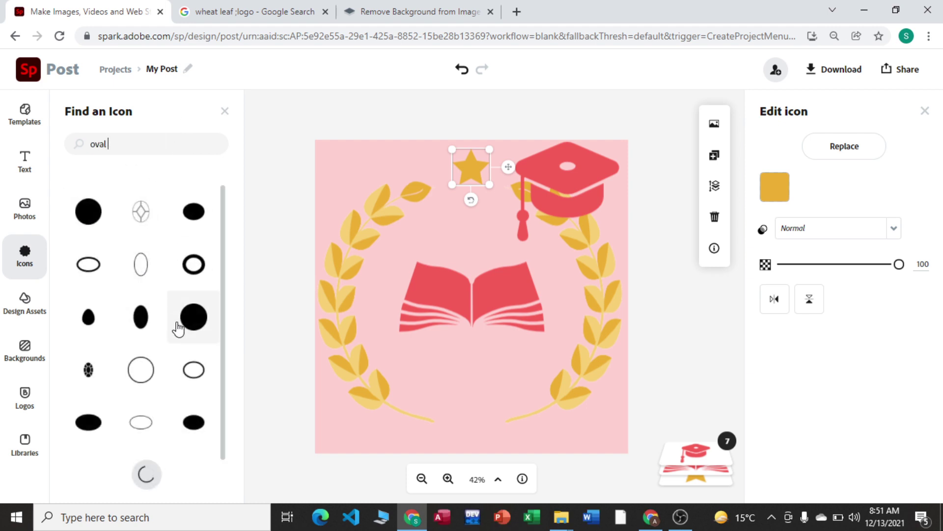
{"action": "left_click", "coordinate": [150, 425]}
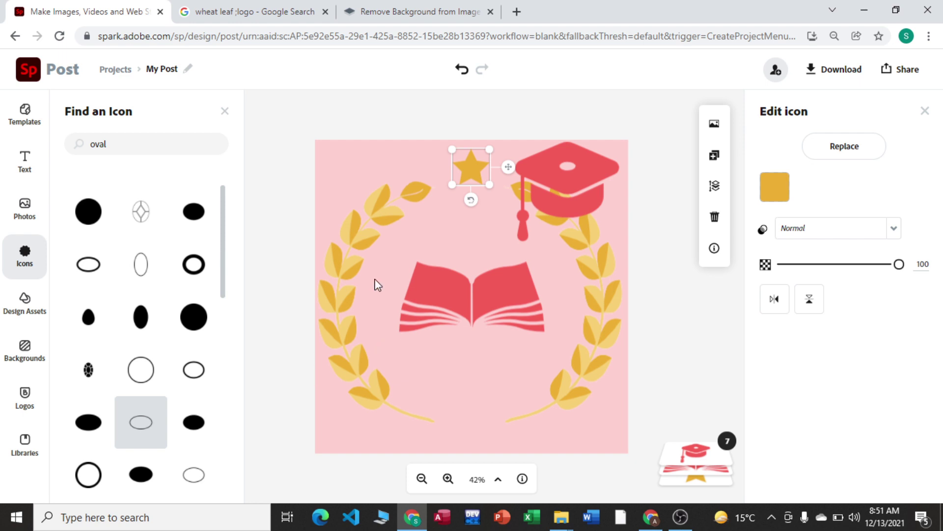
{"action": "left_click", "coordinate": [225, 112]}
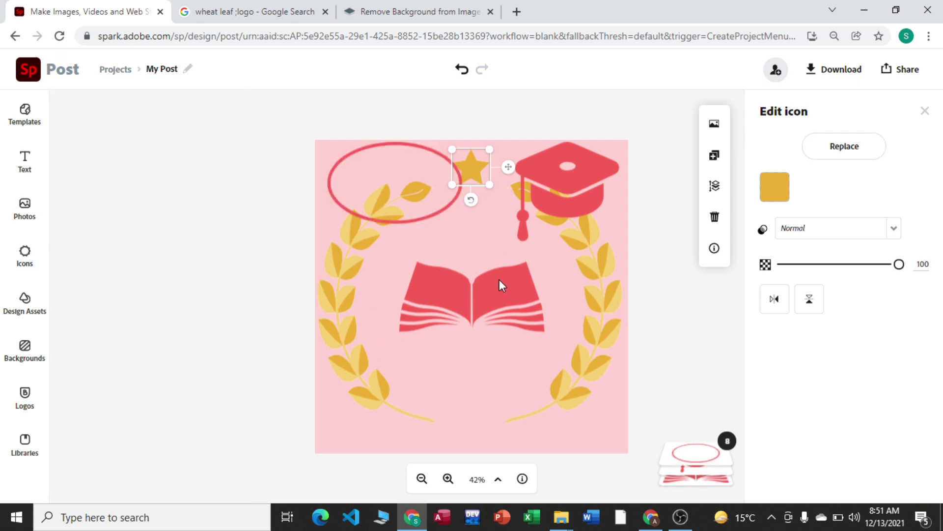
Move the oval to the bottom of the wreath and shrink it to fit the gap between the two stem ends.
{"action": "left_click_drag", "start_coordinate": [402, 223], "coordinate": [491, 467]}
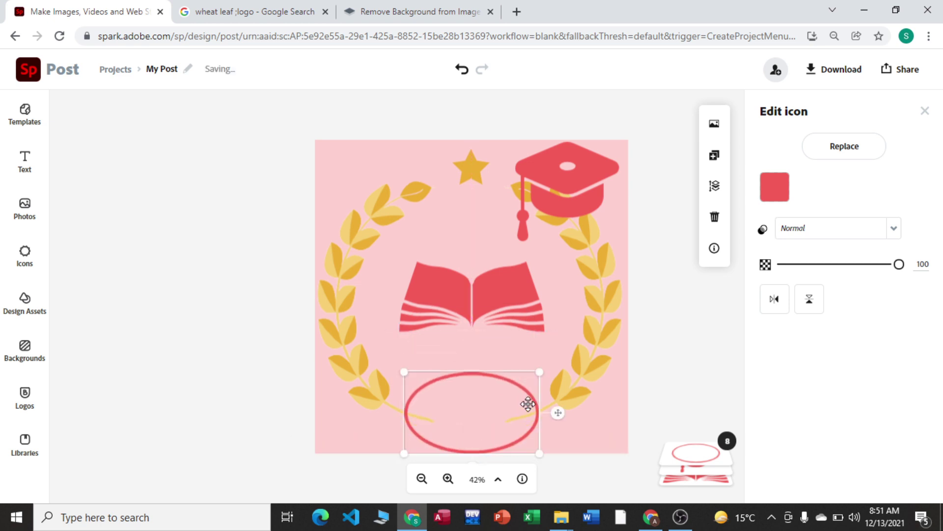
{"action": "left_click_drag", "start_coordinate": [539, 372], "coordinate": [523, 423]}
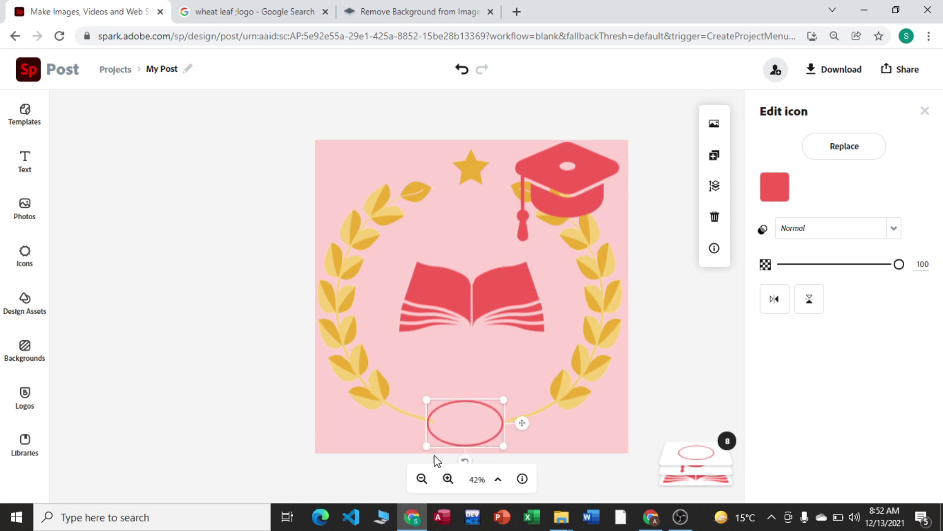
{"action": "left_click_drag", "start_coordinate": [428, 446], "coordinate": [434, 442]}
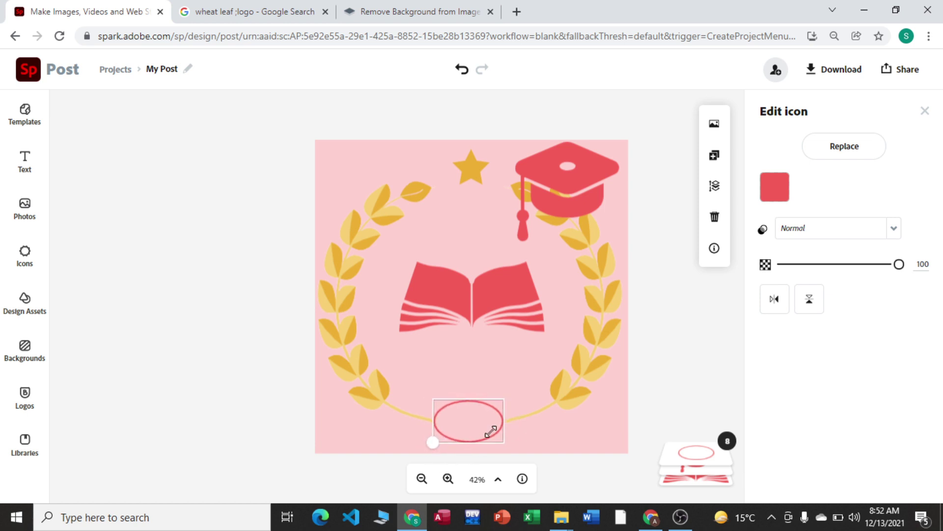
{"action": "left_click", "coordinate": [503, 418]}
{"action": "left_click", "coordinate": [499, 447]}
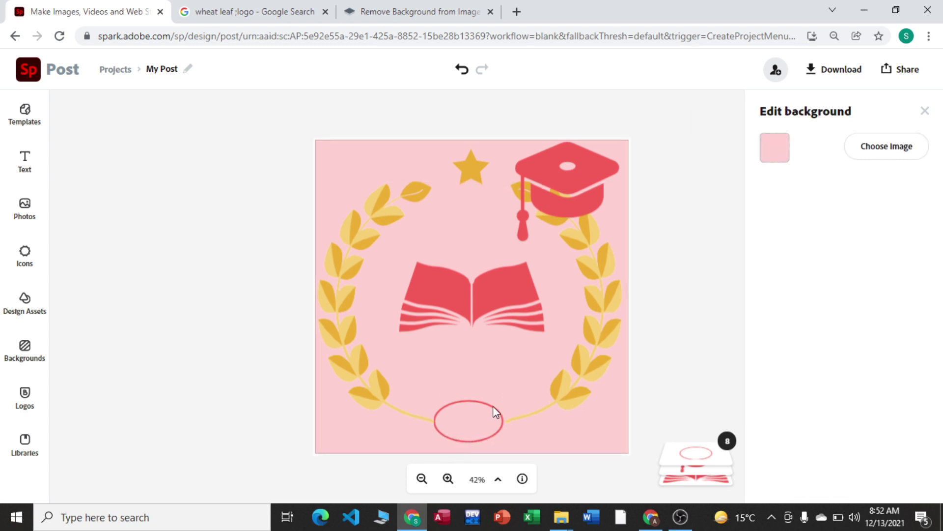
{"action": "left_click", "coordinate": [501, 428]}
{"action": "left_click", "coordinate": [448, 478]}
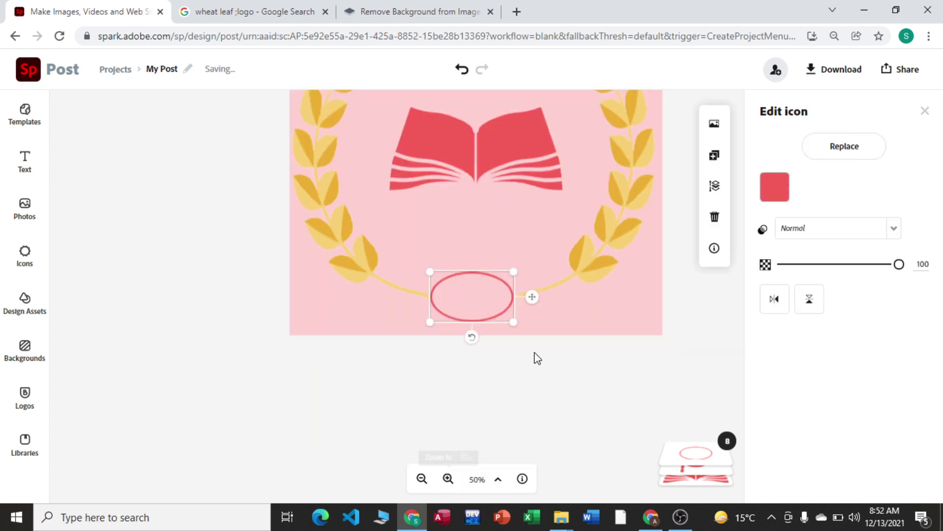
{"action": "left_click", "coordinate": [448, 478]}
{"action": "left_click", "coordinate": [448, 478]}
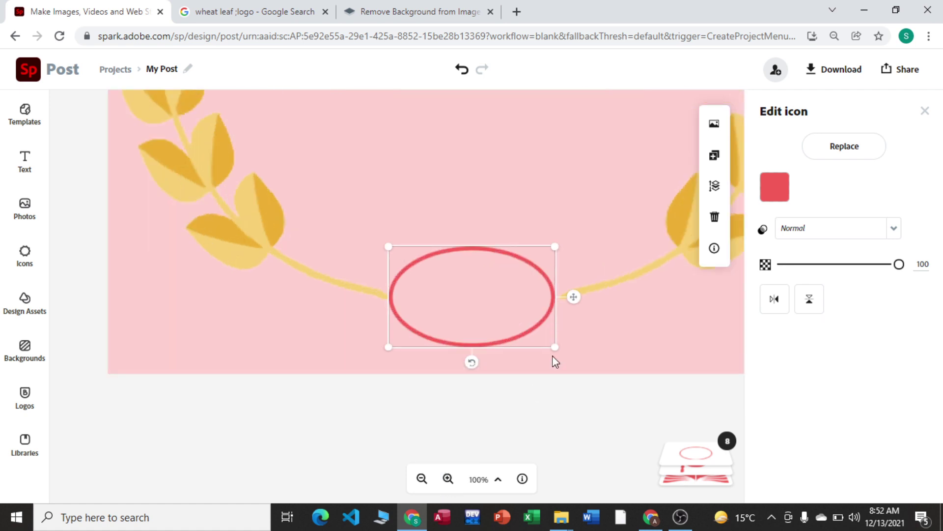
{"action": "left_click", "coordinate": [555, 353]}
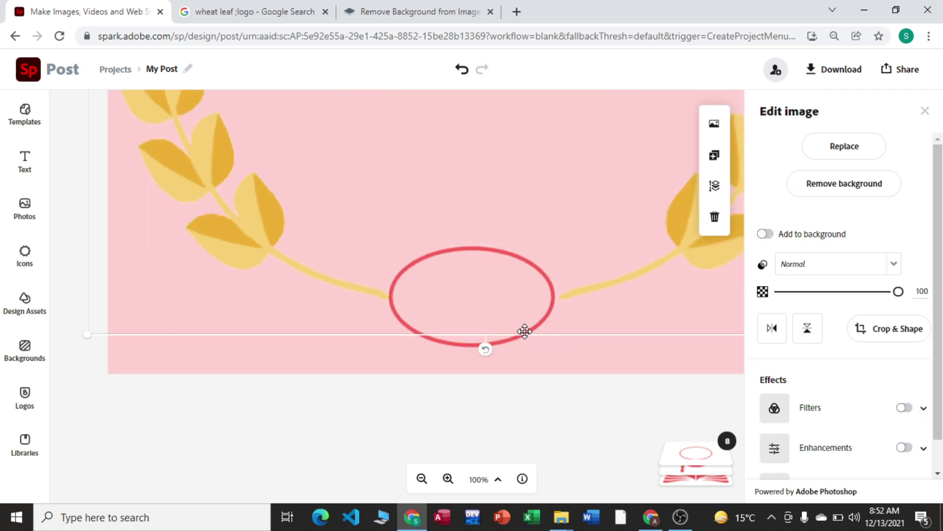
{"action": "left_click_drag", "start_coordinate": [525, 331], "coordinate": [532, 331]}
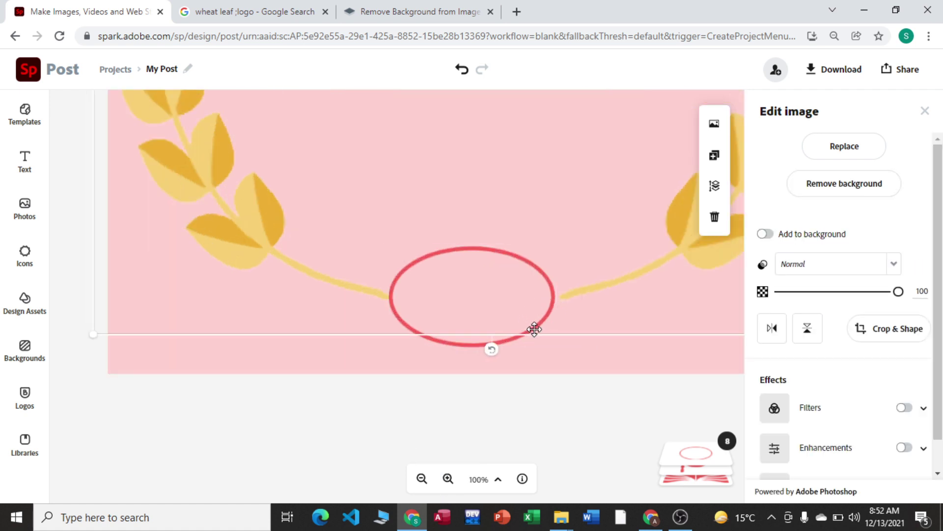
{"action": "key", "text": "ctrl+z"}
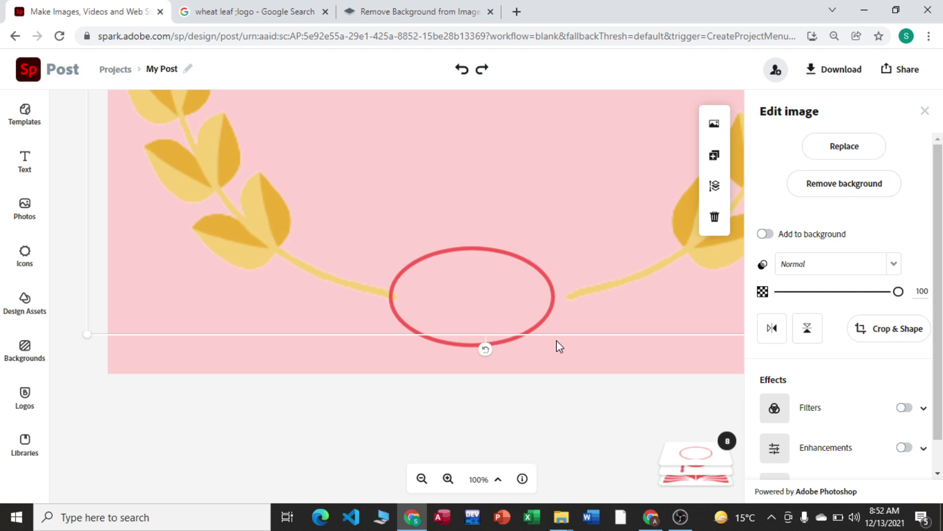
{"action": "left_click", "coordinate": [503, 344]}
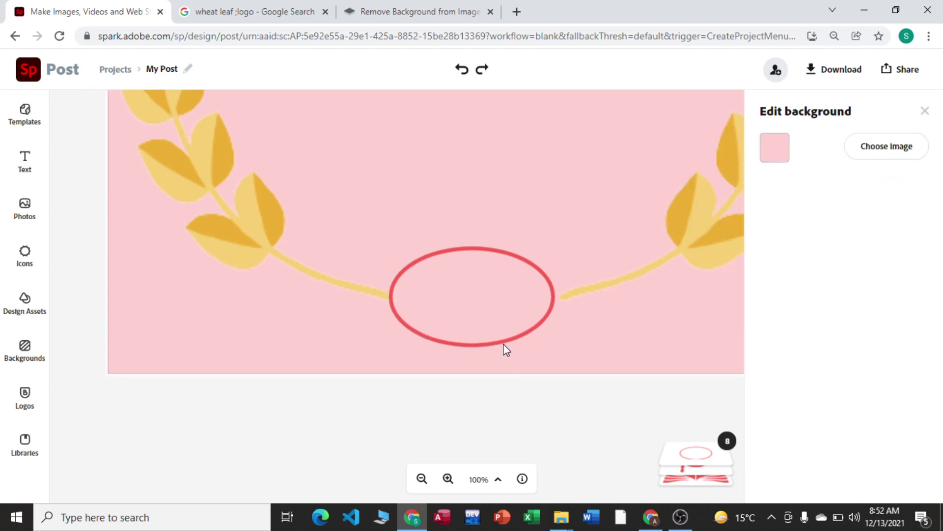
Shift the oval slightly sideways so that it sits centred between the two stem ends of the wreath.
{"action": "left_click", "coordinate": [504, 343]}
{"action": "left_click_drag", "start_coordinate": [513, 339], "coordinate": [514, 339]}
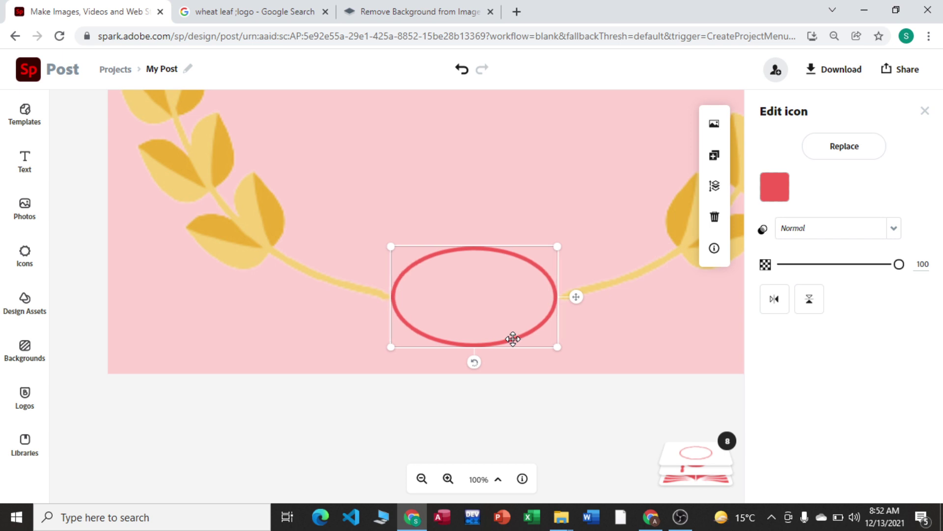
{"action": "key", "text": "Right"}
{"action": "key", "text": "Right"}
{"action": "key", "text": "Right"}
{"action": "key", "text": "Right"}
{"action": "key", "text": "Right"}
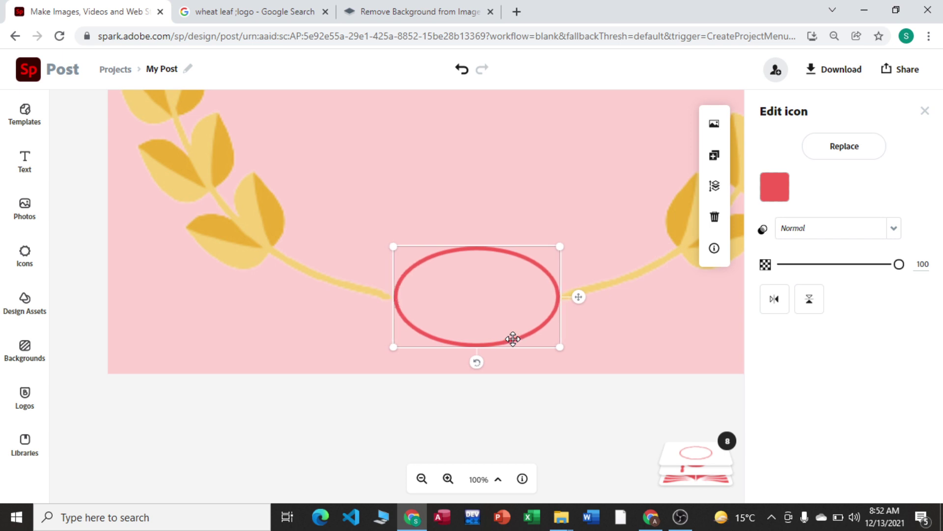
{"action": "key", "text": "Left"}
{"action": "key", "text": "Left"}
{"action": "key", "text": "Left"}
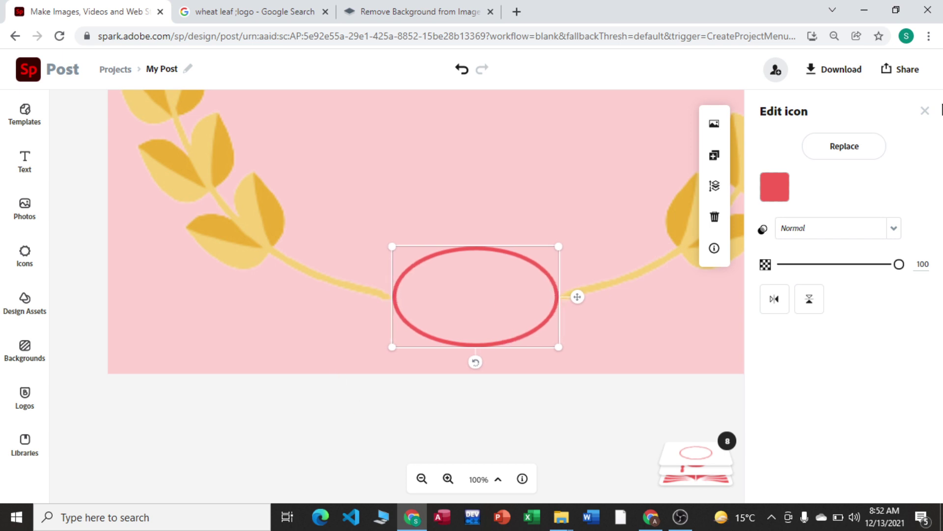
Recolour the oval light gold by sampling the colour from the wreath's stem.
{"action": "left_click", "coordinate": [774, 187]}
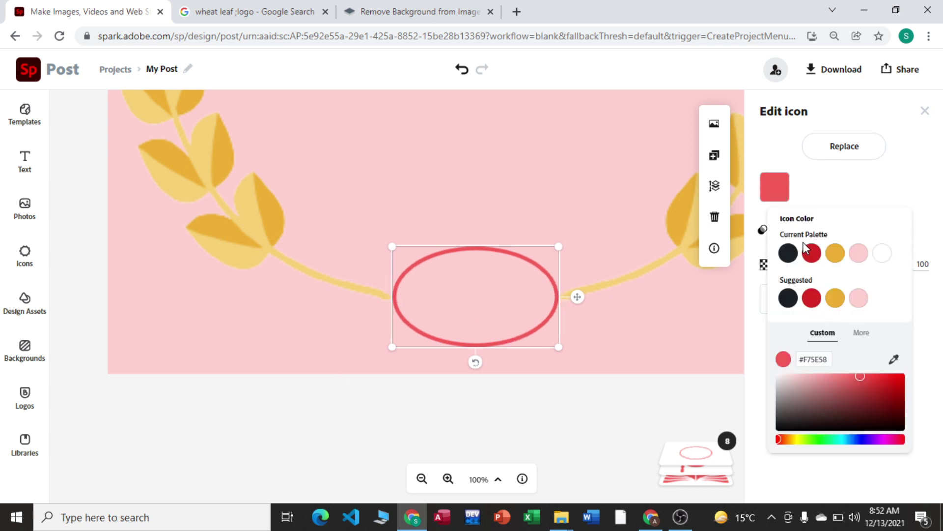
{"action": "left_click", "coordinate": [893, 362]}
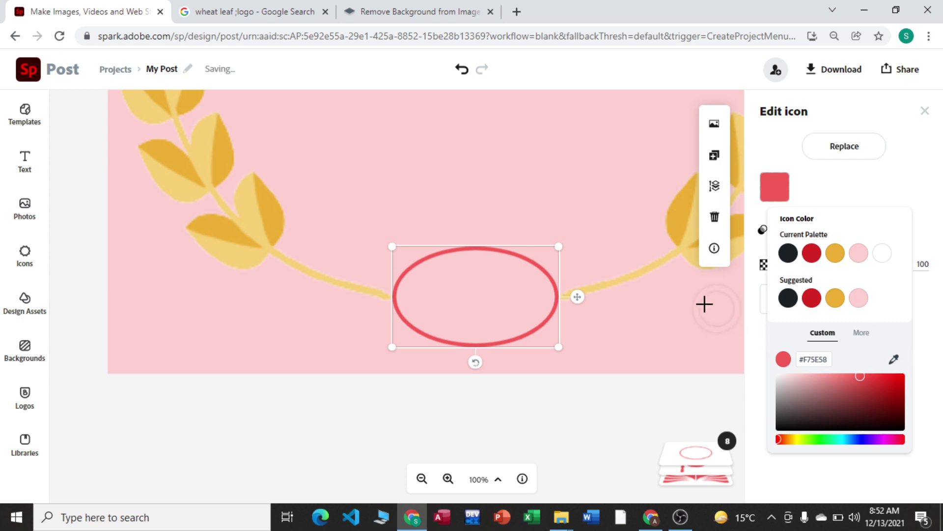
{"action": "left_click", "coordinate": [611, 282]}
{"action": "left_click", "coordinate": [391, 398]}
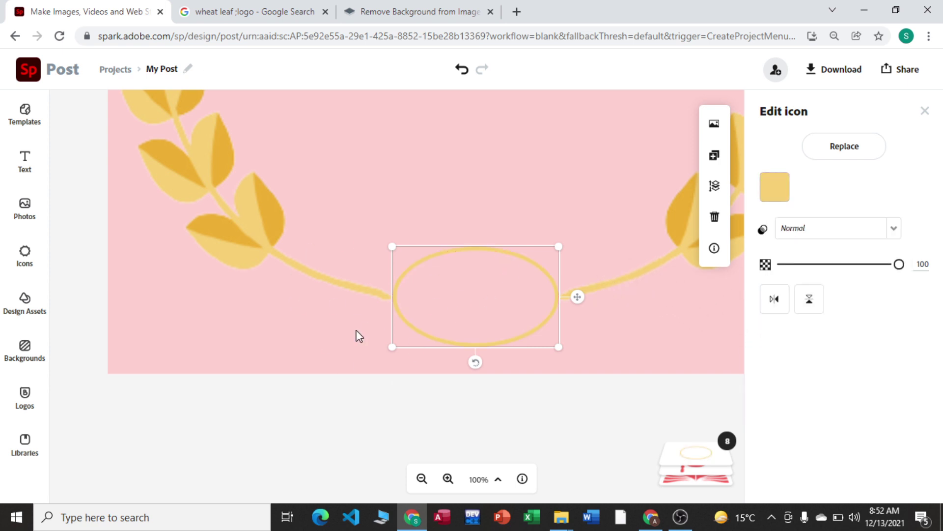
Move the open book straight down so that it sits just above the oval.
{"action": "scroll", "coordinate": [389, 427], "scroll_direction": "up", "scroll_amount": 5}
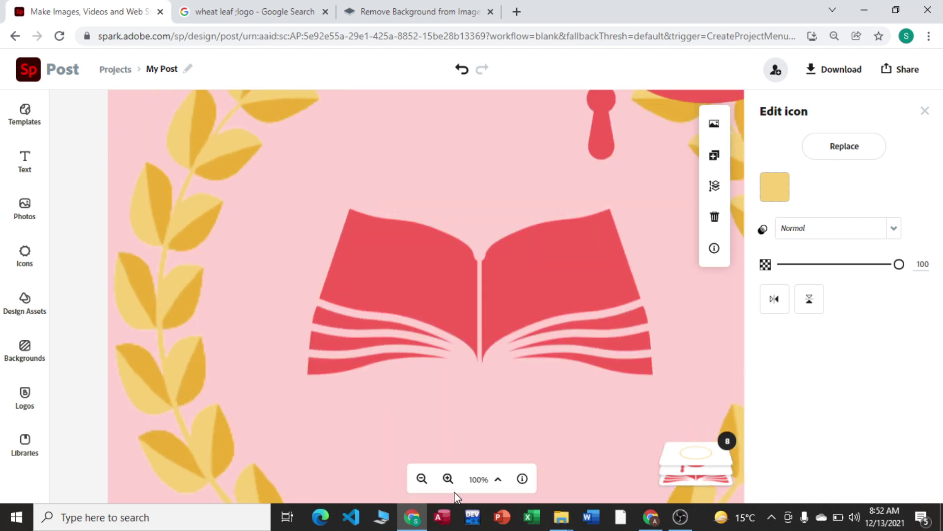
{"action": "left_click", "coordinate": [422, 478]}
{"action": "scroll", "coordinate": [437, 358], "scroll_direction": "up", "scroll_amount": 5}
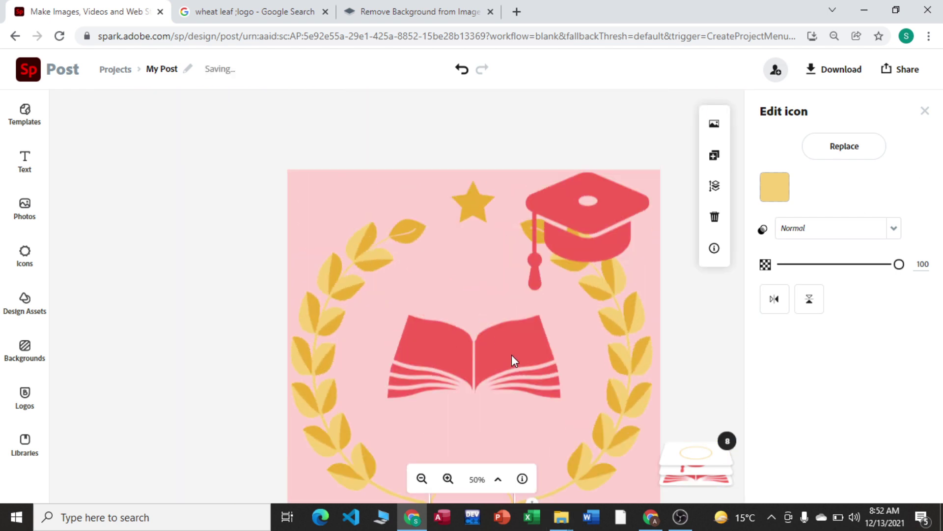
{"action": "scroll", "coordinate": [511, 354], "scroll_direction": "down", "scroll_amount": 3}
{"action": "left_click_drag", "start_coordinate": [469, 284], "coordinate": [473, 334]}
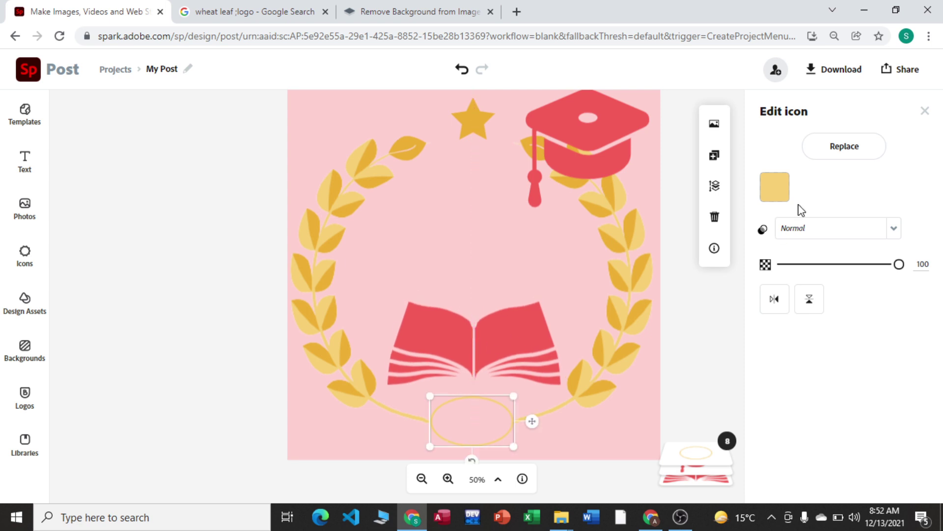
Try a dark navy blue colour on the oval and undo the change.
{"action": "left_click", "coordinate": [773, 190]}
{"action": "left_click", "coordinate": [863, 336]}
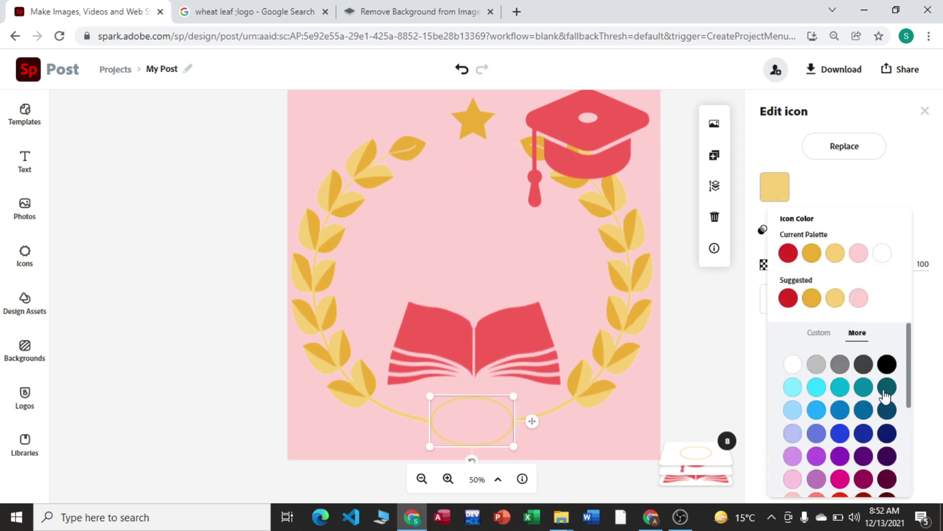
{"action": "scroll", "coordinate": [884, 395], "scroll_direction": "down", "scroll_amount": 1}
{"action": "left_click", "coordinate": [886, 389]}
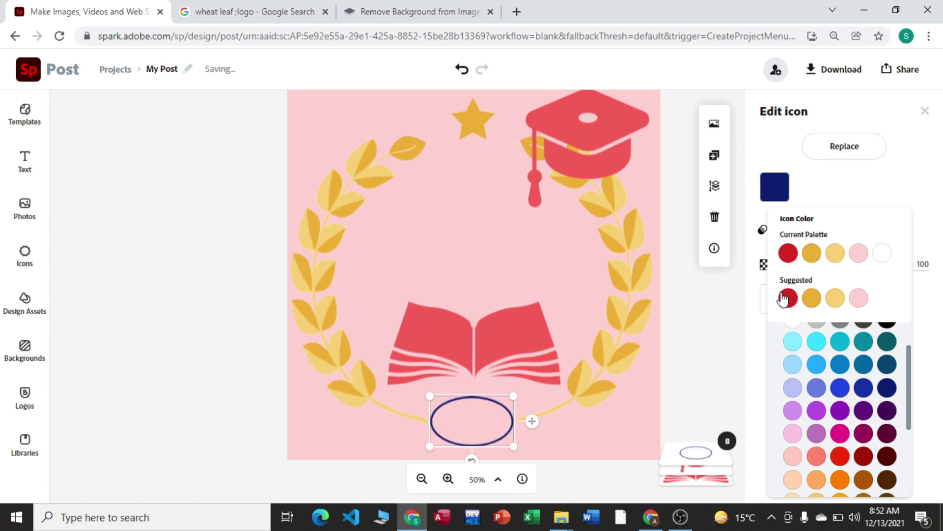
{"action": "key", "text": "ctrl+z"}
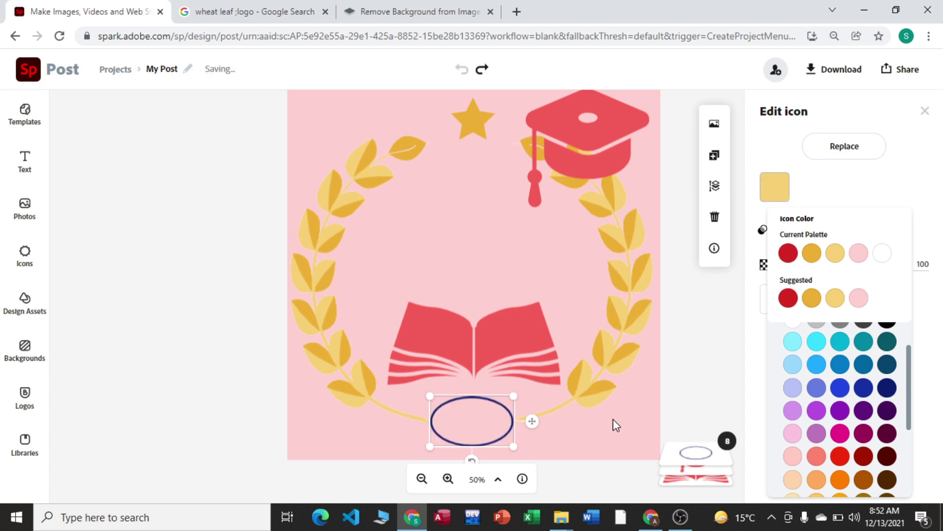
Recolour the open book navy blue and darken the custom shade to #010B37.
{"action": "left_click", "coordinate": [511, 338]}
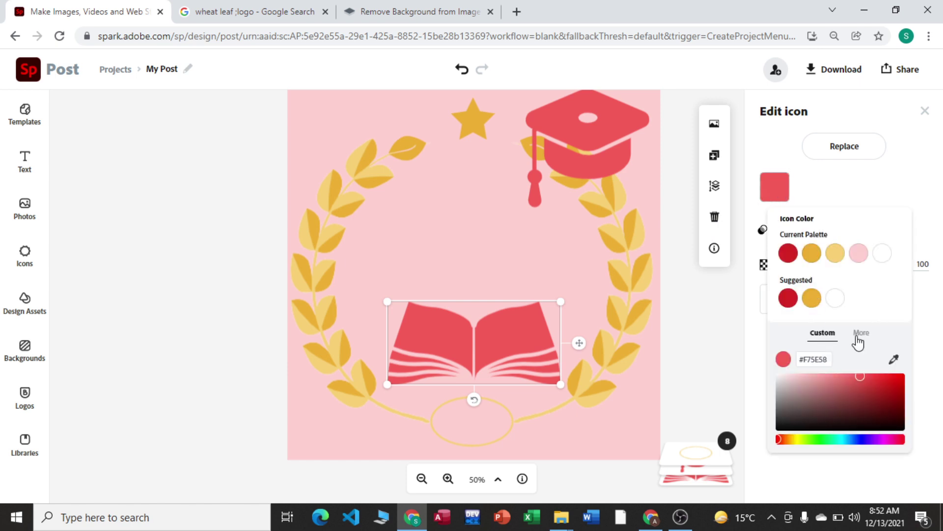
{"action": "left_click", "coordinate": [858, 334]}
{"action": "scroll", "coordinate": [881, 419], "scroll_direction": "down", "scroll_amount": 2}
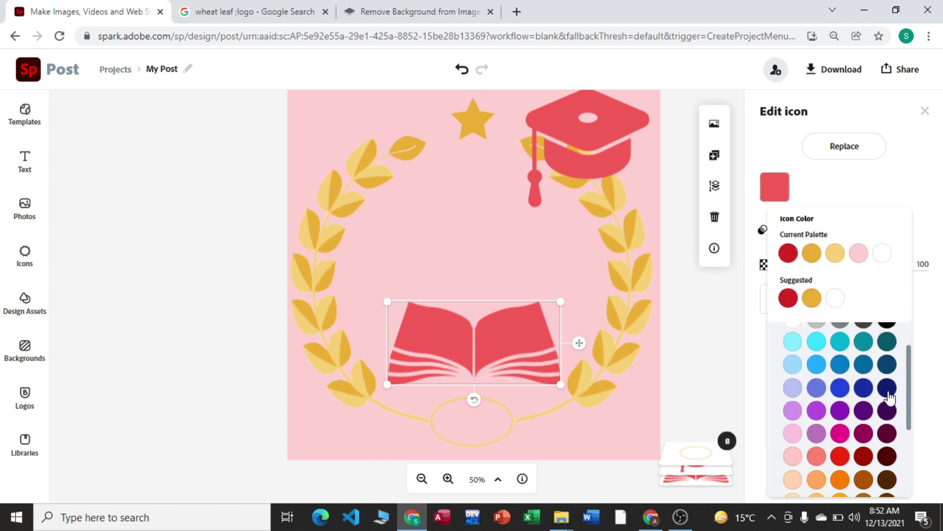
{"action": "left_click", "coordinate": [887, 338]}
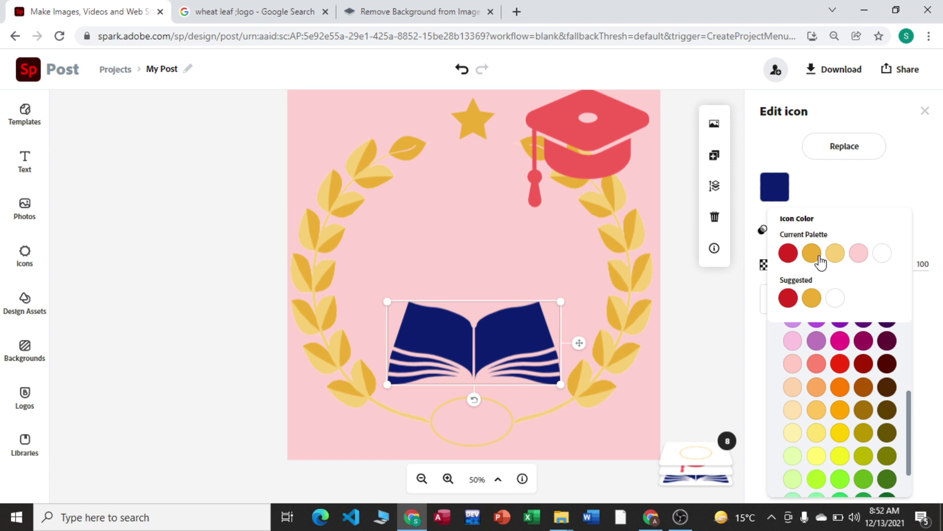
{"action": "scroll", "coordinate": [855, 311], "scroll_direction": "up", "scroll_amount": 2}
{"action": "left_click", "coordinate": [818, 333]}
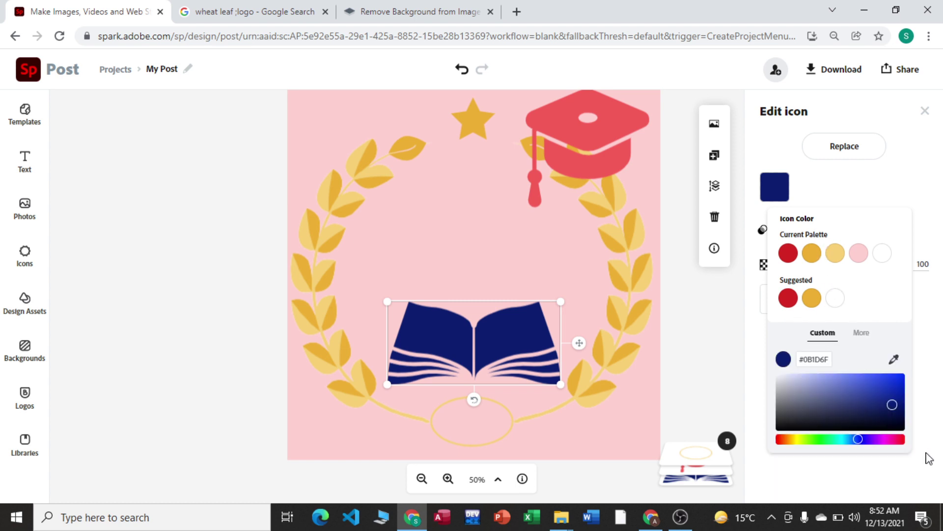
{"action": "mouse_move", "coordinate": [902, 415]}
{"action": "left_mouse_down"}
{"action": "mouse_move", "coordinate": [914, 416]}
{"action": "mouse_move", "coordinate": [907, 419]}
{"action": "left_mouse_up"}
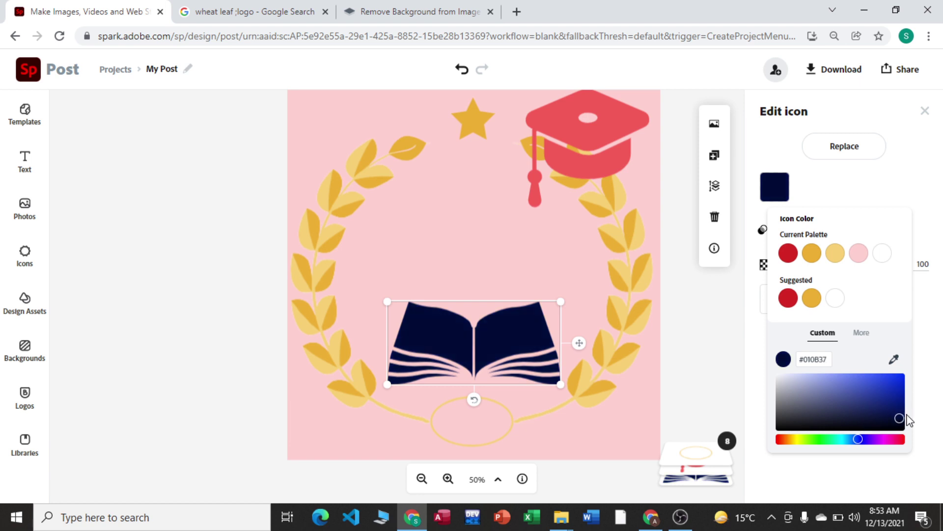
Centre a smaller graduation cap beneath the star and recolour it with the palette's dark navy #010B37.
{"action": "left_click_drag", "start_coordinate": [585, 131], "coordinate": [480, 190]}
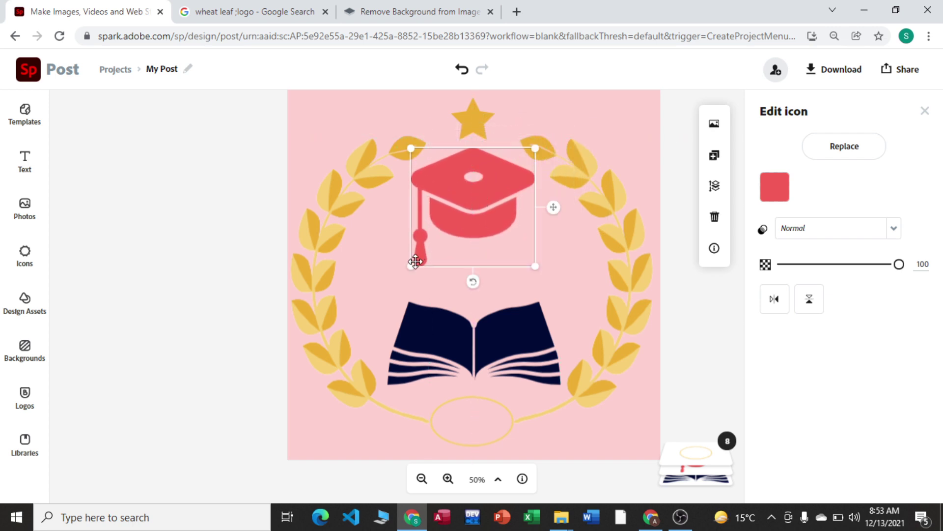
{"action": "left_click_drag", "start_coordinate": [415, 265], "coordinate": [482, 191]}
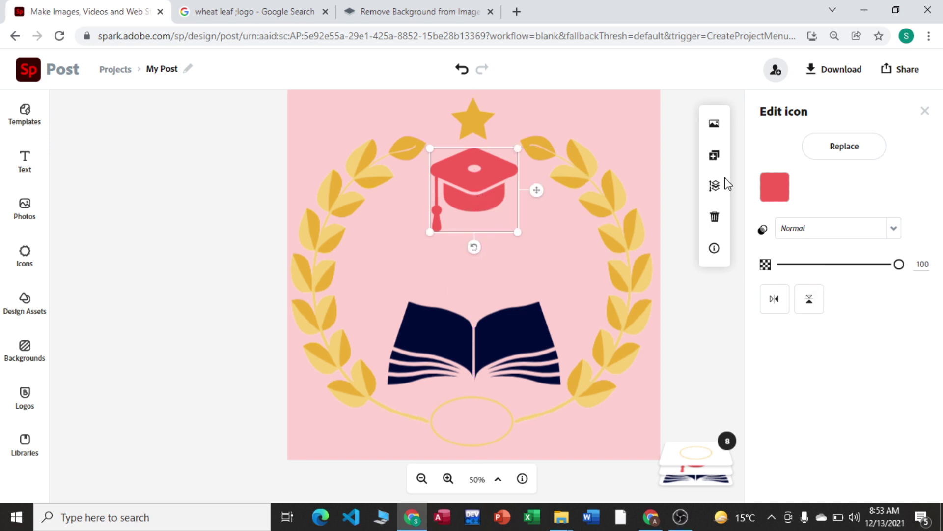
{"action": "left_click", "coordinate": [775, 187]}
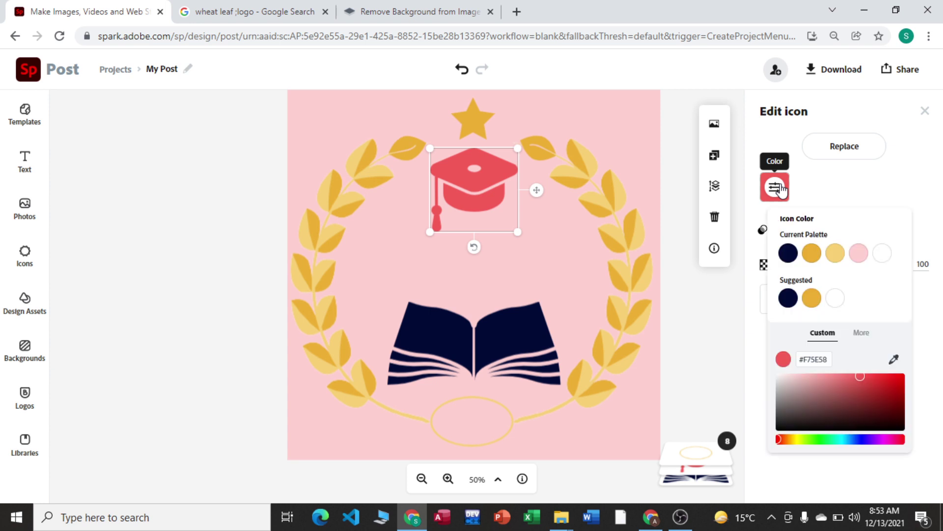
{"action": "left_click", "coordinate": [788, 253]}
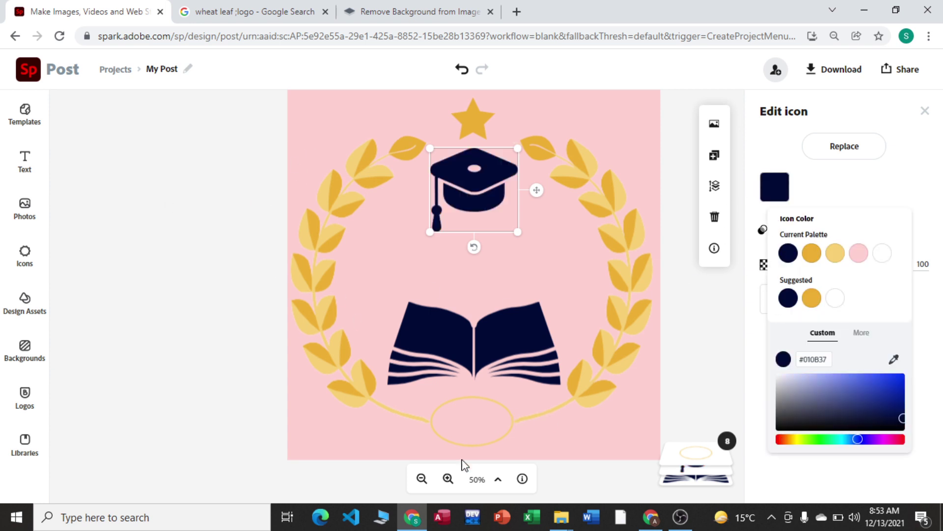
{"action": "left_click", "coordinate": [421, 479]}
{"action": "left_click", "coordinate": [294, 348]}
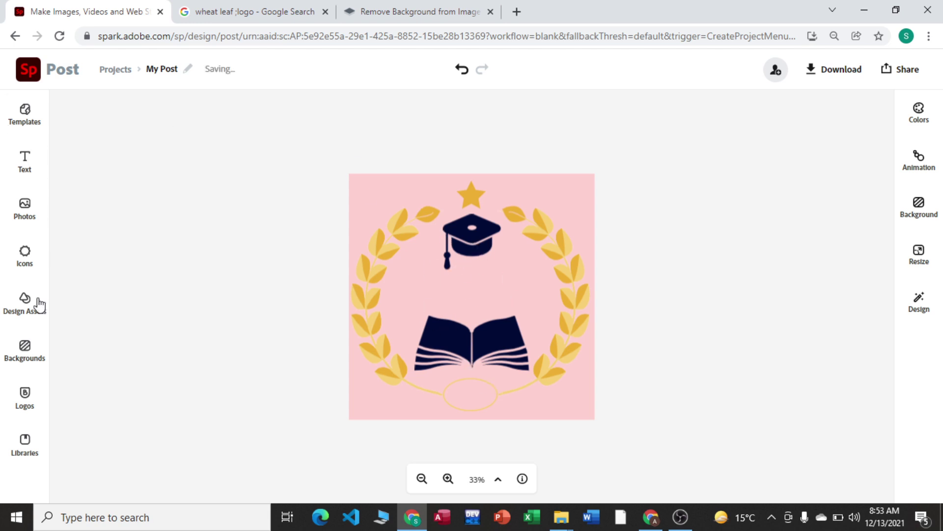
Add a new text box and replace its placeholder wording with "EDUCAION".
{"action": "left_click", "coordinate": [22, 173]}
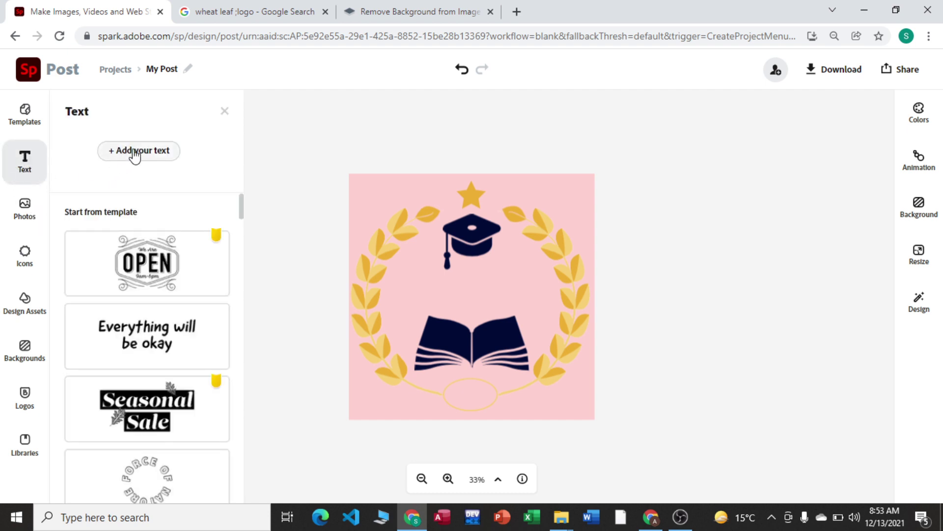
{"action": "left_click", "coordinate": [158, 149]}
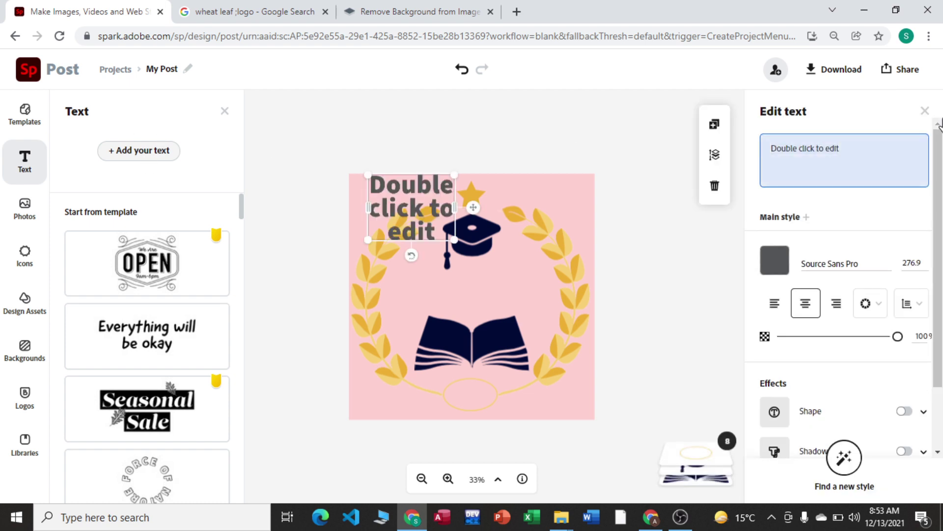
{"action": "left_click", "coordinate": [849, 143]}
{"action": "key", "text": "BackSpace"}
{"action": "key", "text": "BackSpace"}
{"action": "key", "text": "BackSpace"}
{"action": "key", "text": "BackSpace"}
{"action": "key", "text": "BackSpace"}
{"action": "key", "text": "BackSpace"}
{"action": "key", "text": "BackSpace"}
{"action": "key", "text": "BackSpace"}
{"action": "key", "text": "BackSpace"}
{"action": "key", "text": "BackSpace"}
{"action": "key", "text": "BackSpace"}
{"action": "key", "text": "BackSpace"}
{"action": "key", "text": "BackSpace"}
{"action": "key", "text": "BackSpace"}
{"action": "key", "text": "BackSpace"}
{"action": "key", "text": "BackSpace"}
{"action": "key", "text": "BackSpace"}
{"action": "key", "text": "BackSpace"}
{"action": "key", "text": "BackSpace"}
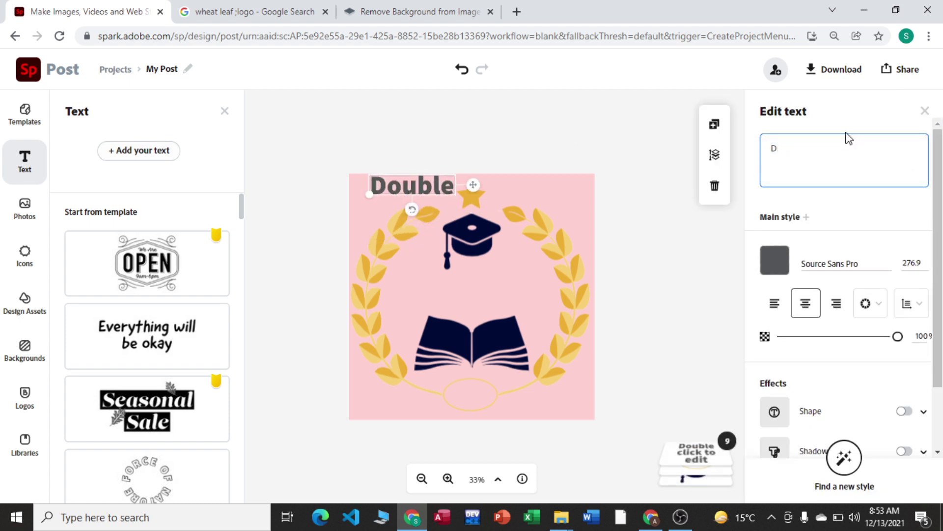
{"action": "type", "text": "ED"}
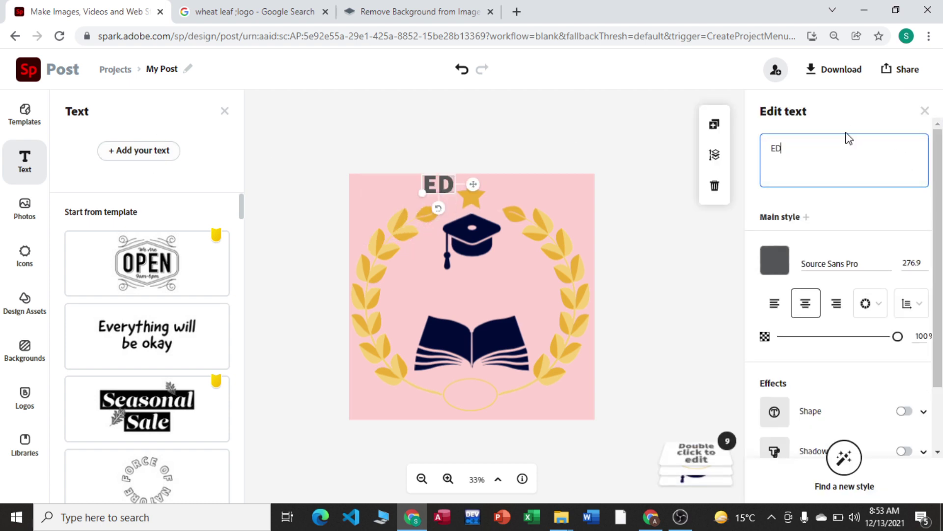
{"action": "type", "text": "UCAION"}
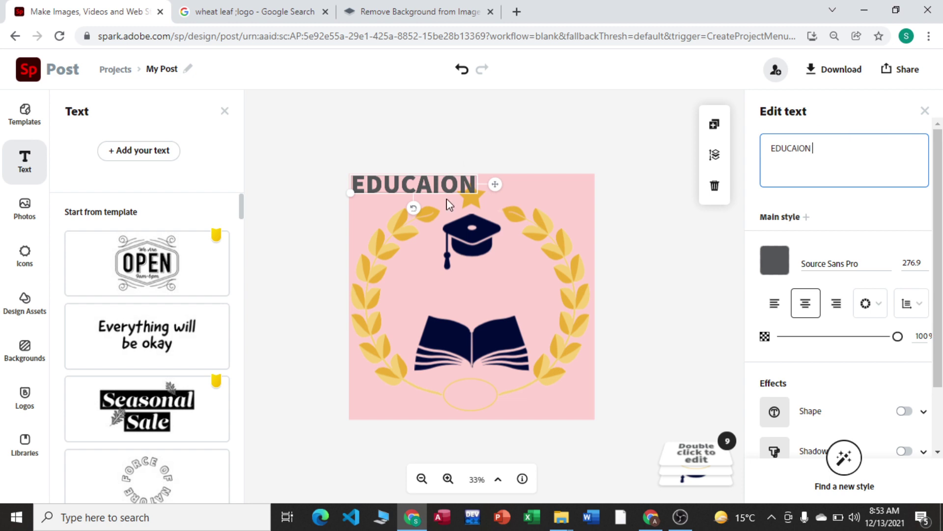
Move the "EDUCAION" text between the graduation cap and the book and enlarge it to a size of about 337.
{"action": "left_click_drag", "start_coordinate": [495, 184], "coordinate": [554, 294]}
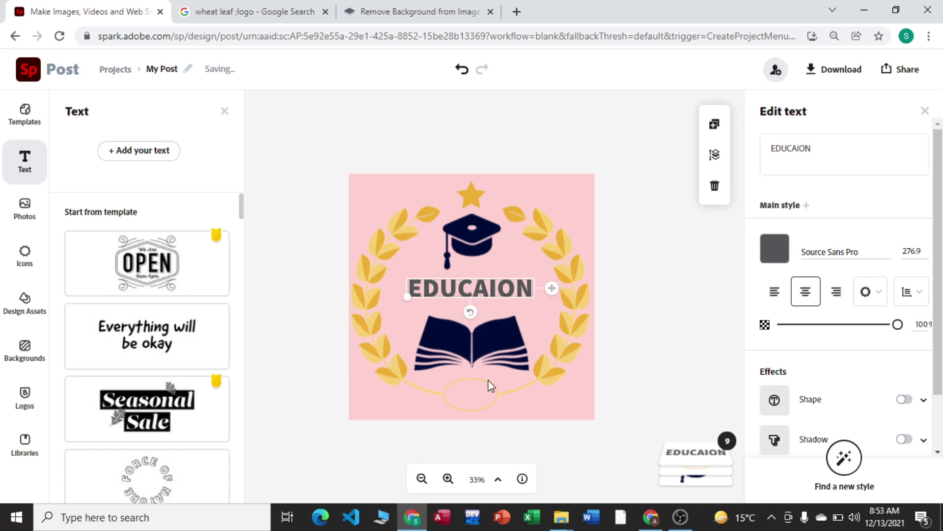
{"action": "left_click_drag", "start_coordinate": [404, 294], "coordinate": [380, 303]}
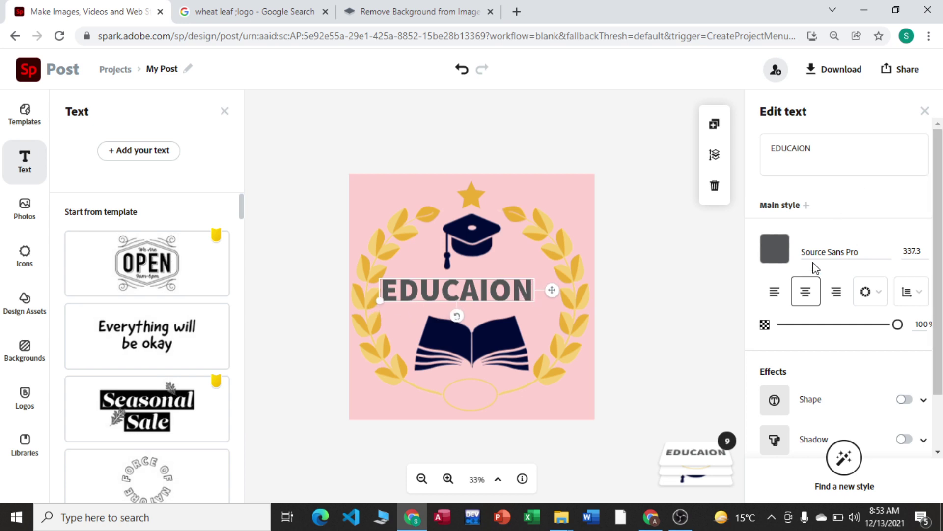
Recolour the "EDUCAION" text with the suggested golden colour #ECAE33.
{"action": "left_click", "coordinate": [775, 248]}
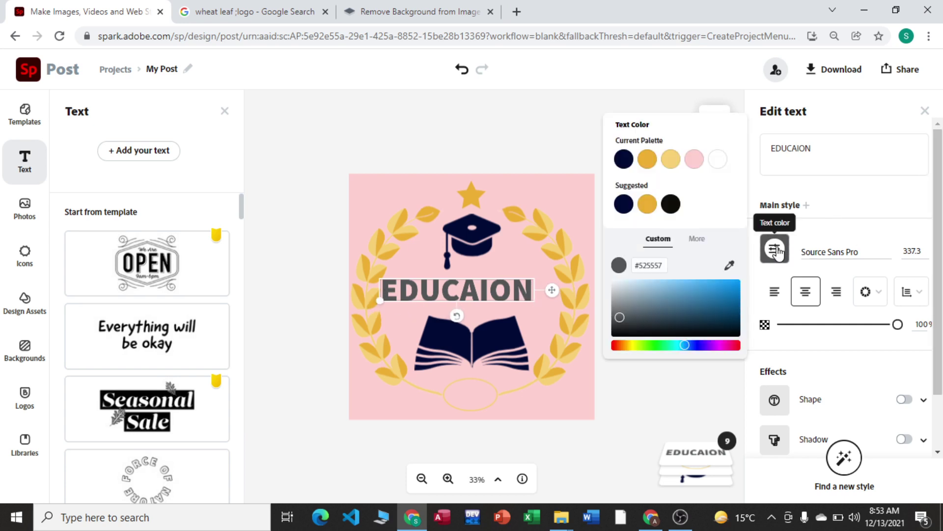
{"action": "left_click", "coordinate": [648, 206]}
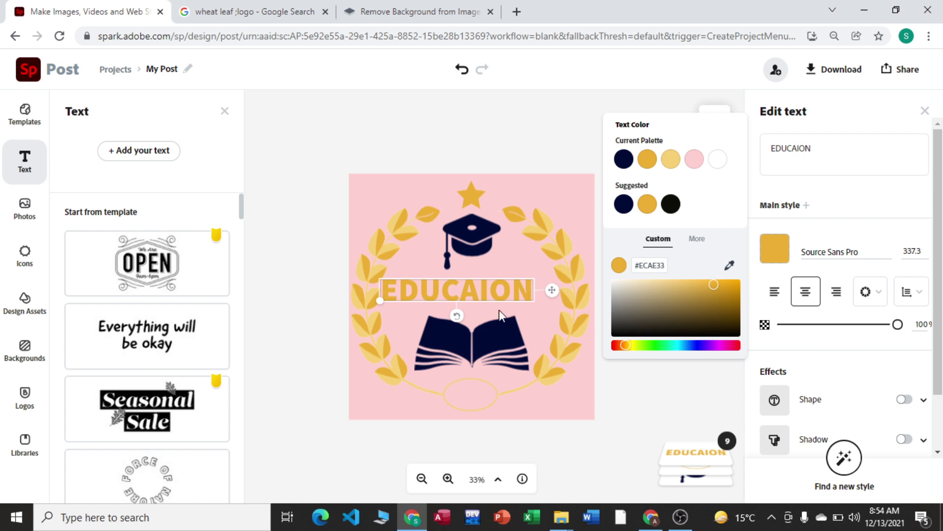
{"action": "left_click_drag", "start_coordinate": [716, 293], "coordinate": [727, 314]}
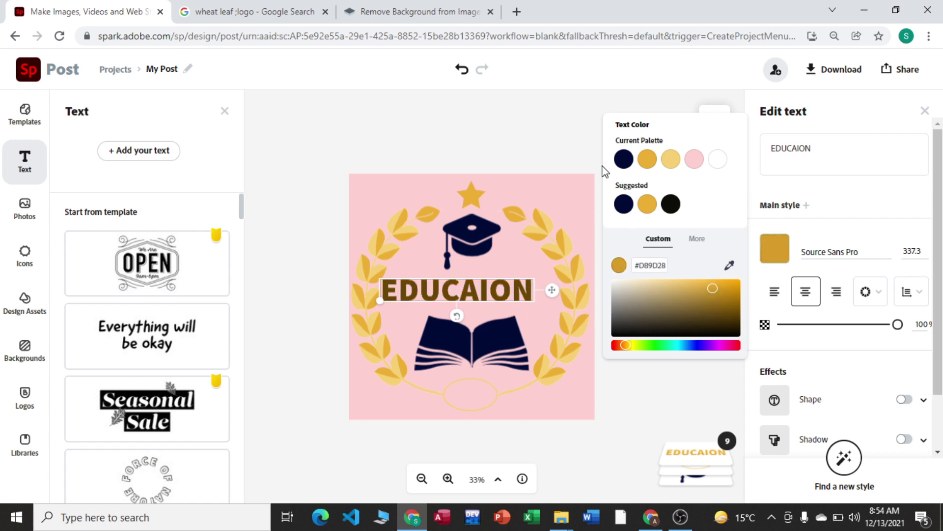
{"action": "left_click", "coordinate": [648, 204]}
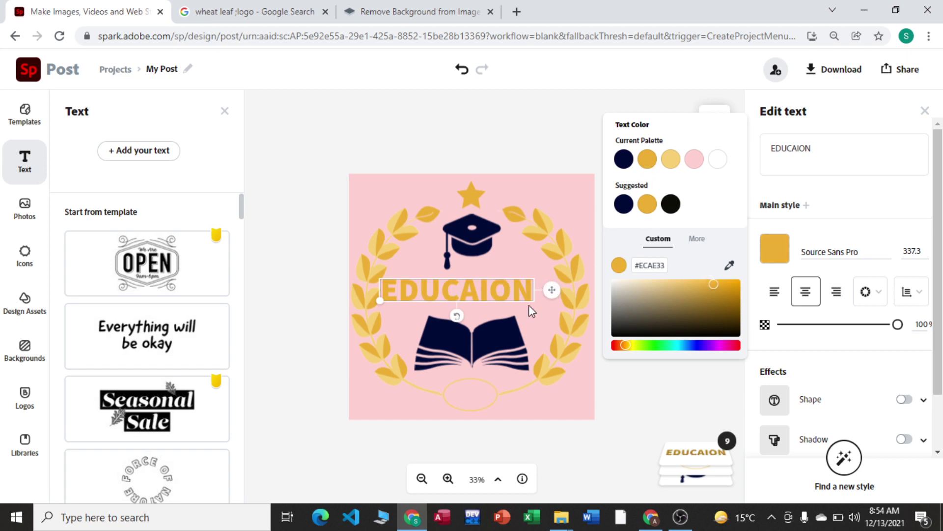
Set the "EDUCAION" text in Stencil Std Bold, enlarge it to about 327 and centre it between the cap and the book.
{"action": "left_click", "coordinate": [885, 256]}
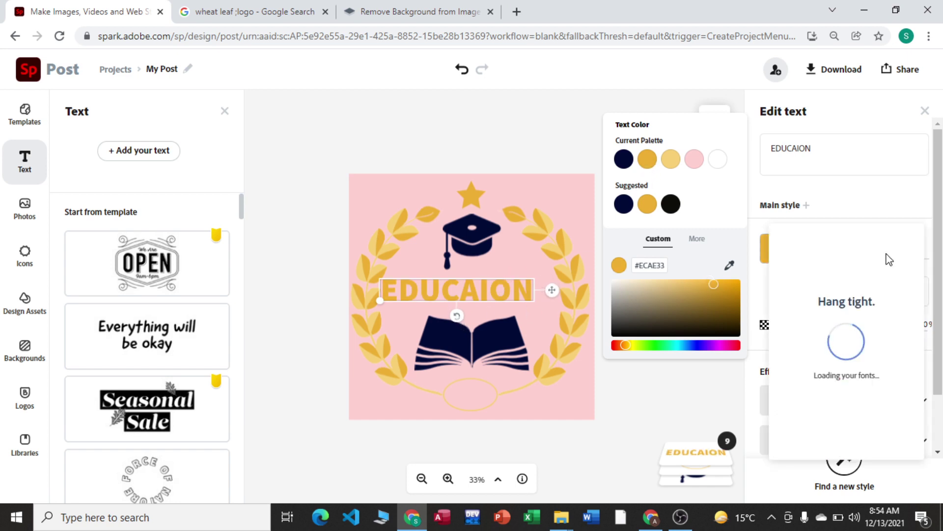
{"action": "left_click", "coordinate": [816, 339]}
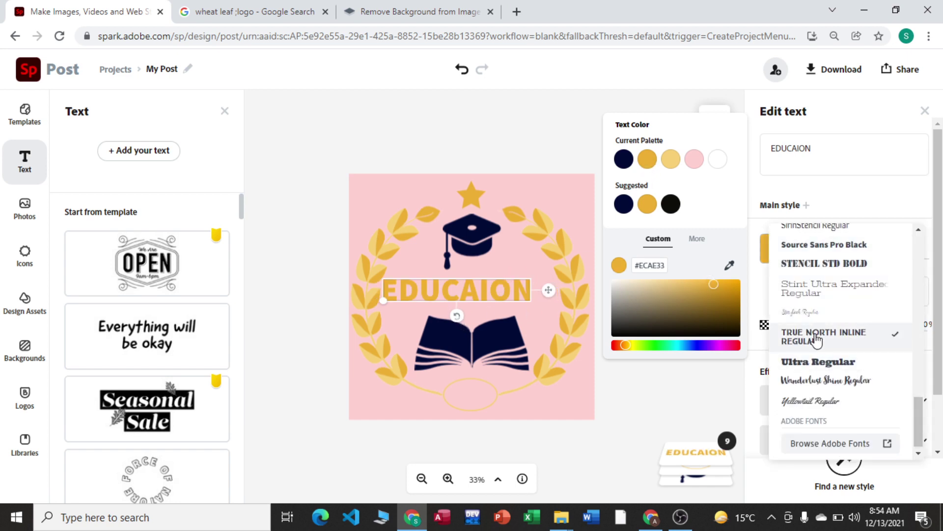
{"action": "left_click", "coordinate": [818, 264]}
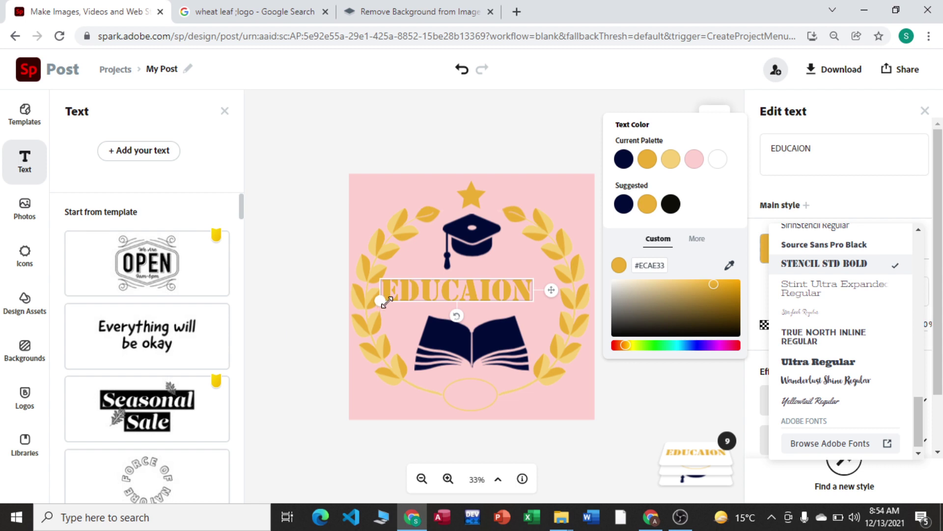
{"action": "left_click_drag", "start_coordinate": [386, 301], "coordinate": [363, 303]}
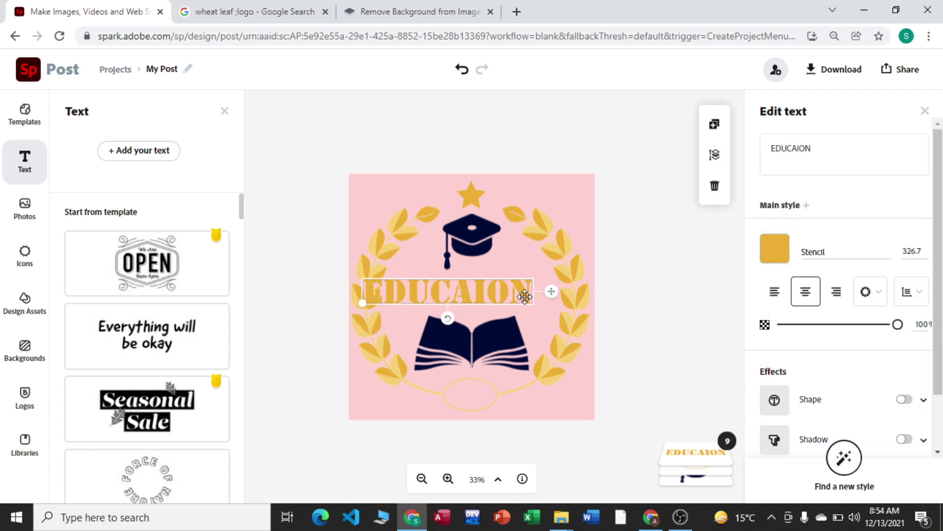
{"action": "left_click_drag", "start_coordinate": [524, 296], "coordinate": [573, 296]}
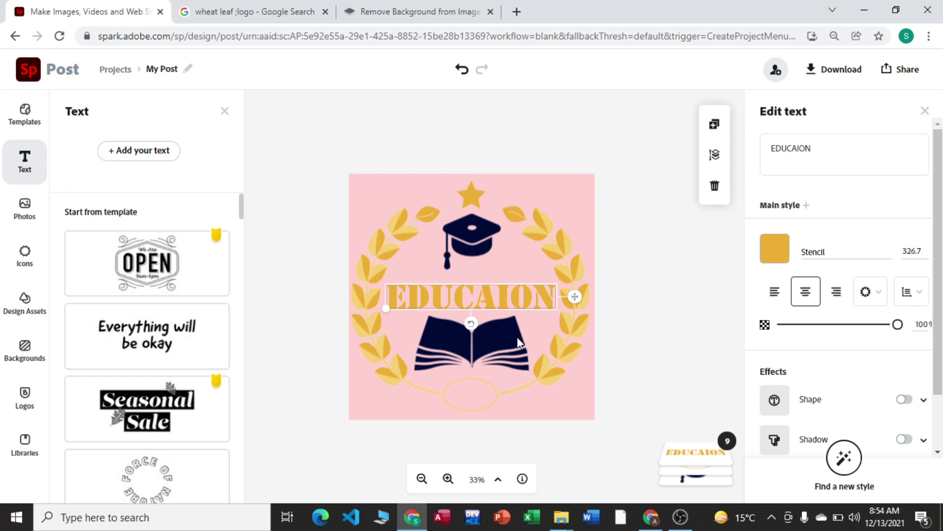
Add another text box, replace its placeholder wording with "2021" and delete the final digit.
{"action": "left_click", "coordinate": [825, 166]}
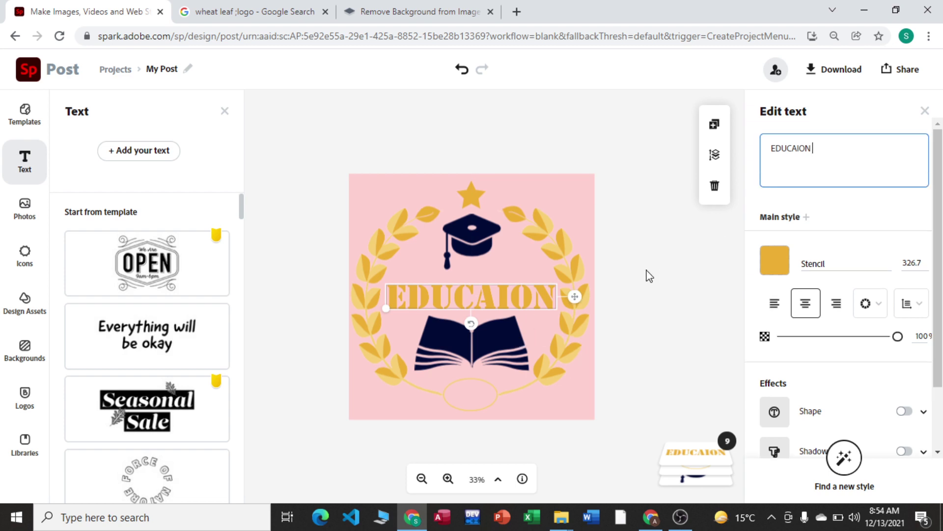
{"action": "left_click", "coordinate": [482, 394]}
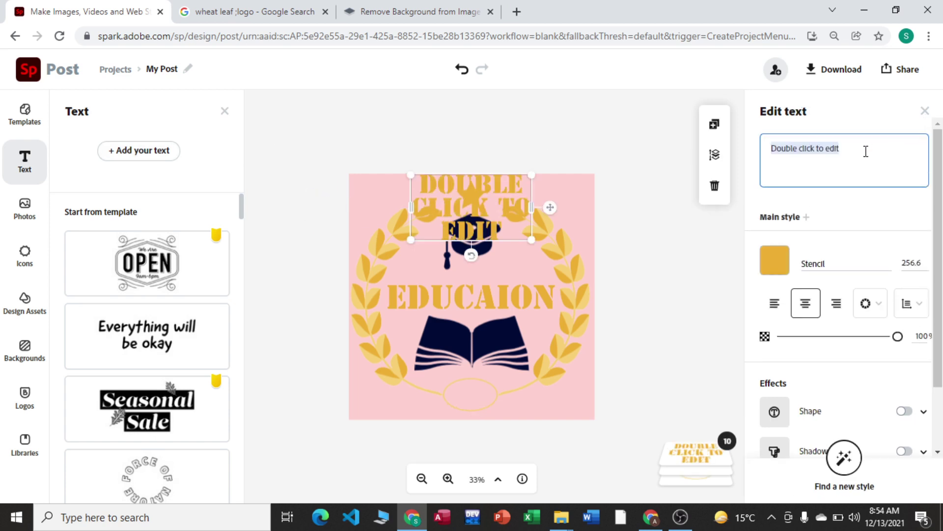
{"action": "left_click", "coordinate": [866, 151]}
{"action": "key", "text": "BackSpace"}
{"action": "key", "text": "BackSpace"}
{"action": "key", "text": "BackSpace"}
{"action": "key", "text": "BackSpace"}
{"action": "key", "text": "BackSpace"}
{"action": "key", "text": "BackSpace"}
{"action": "key", "text": "BackSpace"}
{"action": "key", "text": "BackSpace"}
{"action": "key", "text": "BackSpace"}
{"action": "key", "text": "BackSpace"}
{"action": "key", "text": "BackSpace"}
{"action": "key", "text": "BackSpace"}
{"action": "key", "text": "BackSpace"}
{"action": "key", "text": "BackSpace"}
{"action": "key", "text": "BackSpace"}
{"action": "key", "text": "BackSpace"}
{"action": "key", "text": "BackSpace"}
{"action": "key", "text": "BackSpace"}
{"action": "key", "text": "BackSpace"}
{"action": "key", "text": "BackSpace"}
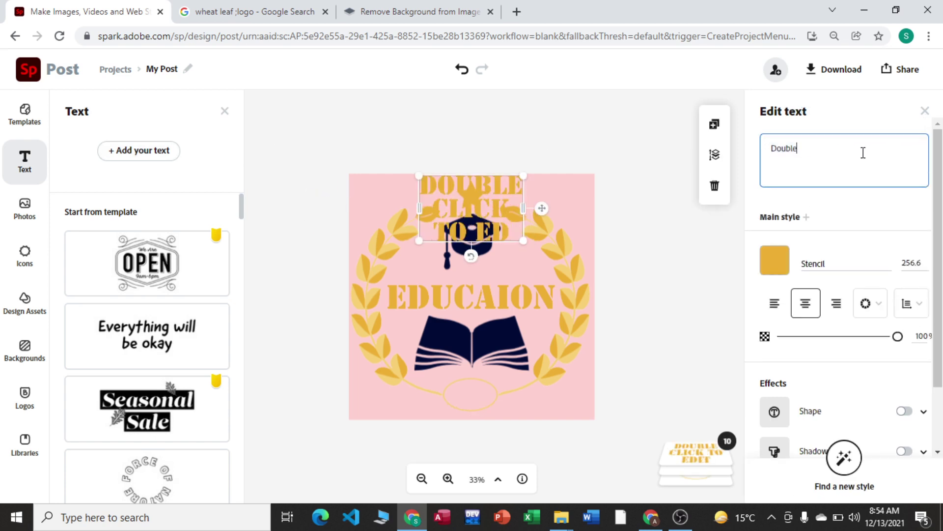
{"action": "type", "text": "2021"}
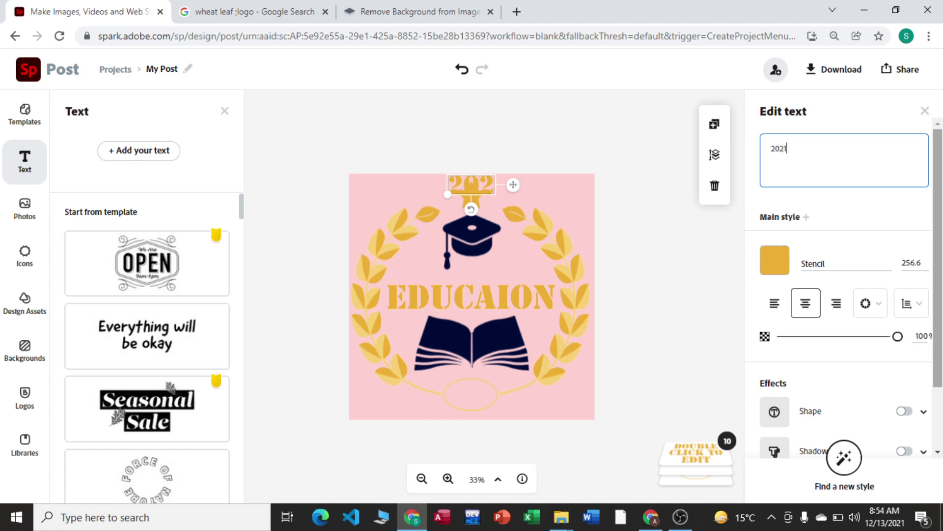
{"action": "key", "text": "BackSpace"}
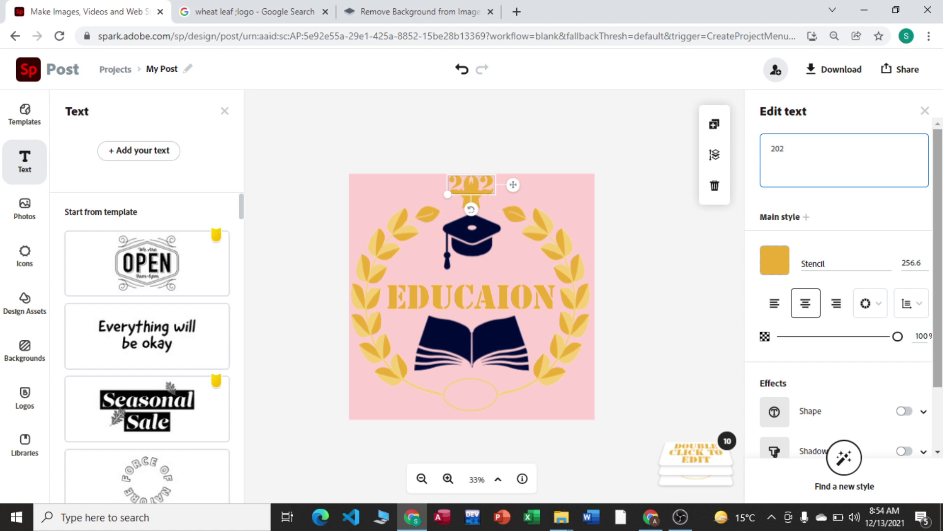